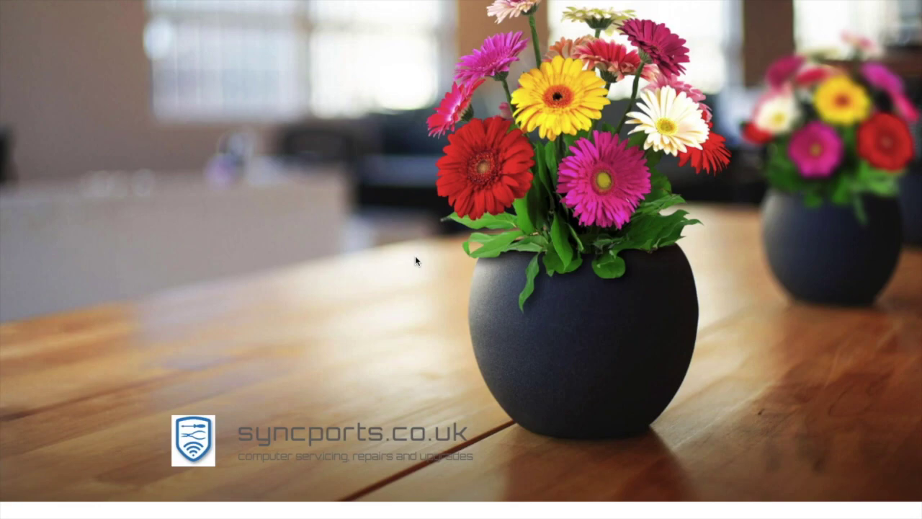
- Scroll up and down the syncports.co.uk home page to review its current layout
scroll(521, 223, down, 15)
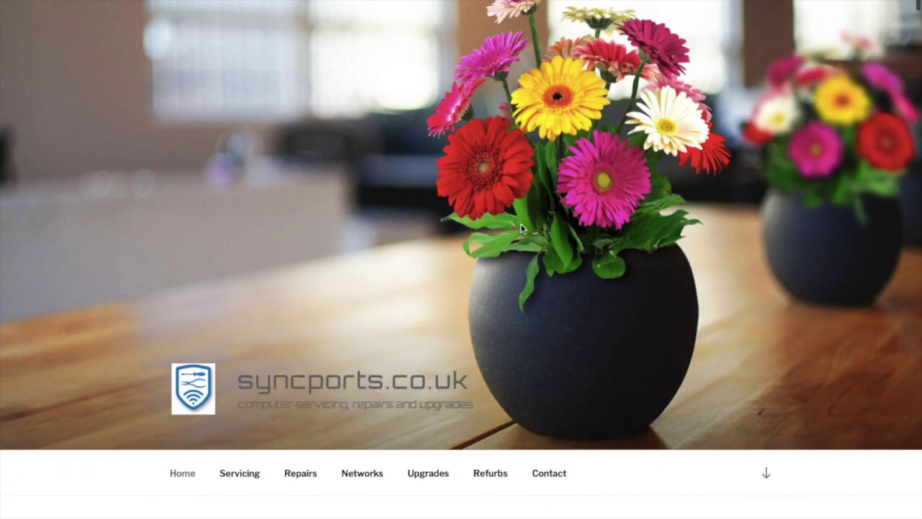
scroll(522, 229, down, 20)
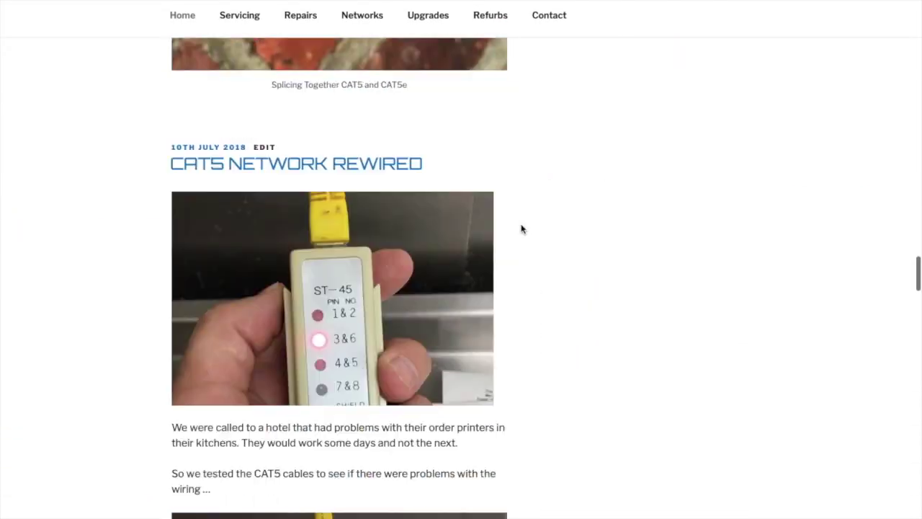
scroll(522, 229, down, 3)
scroll(522, 229, up, 20)
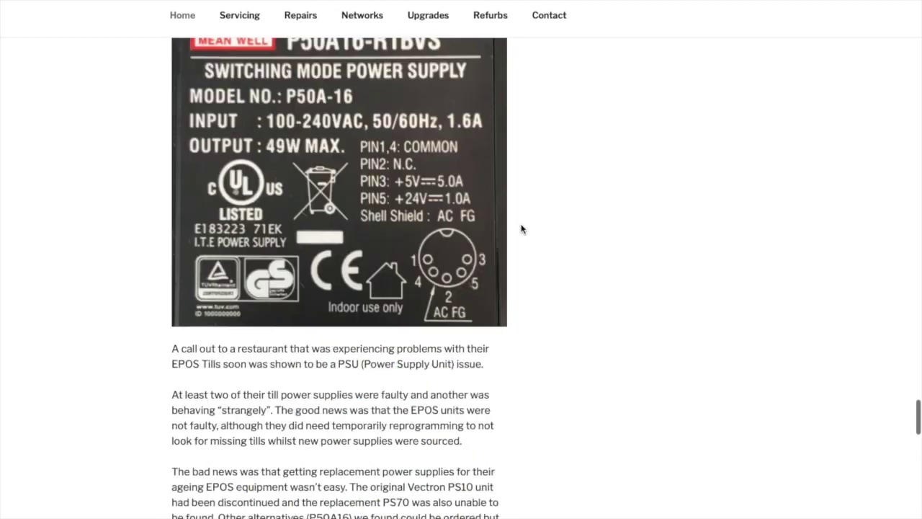
scroll(522, 229, up, 20)
scroll(520, 229, down, 2)
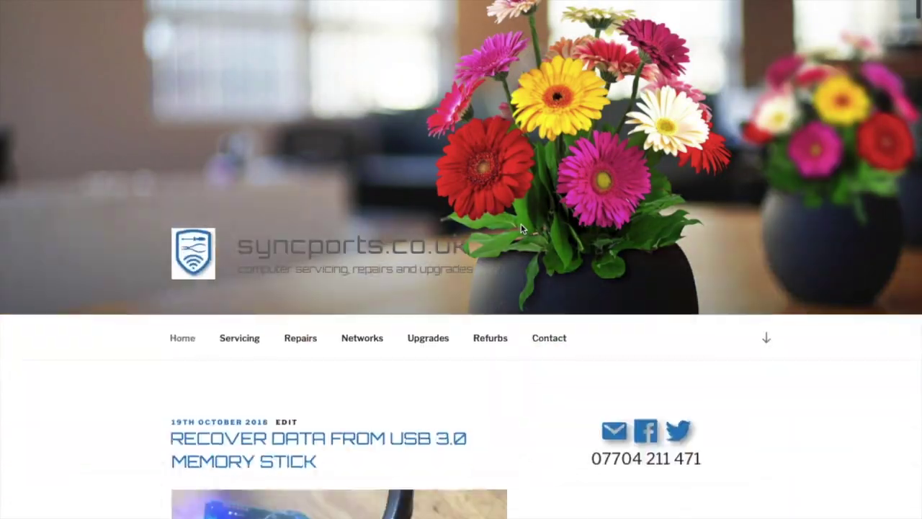
scroll(521, 229, up, 2)
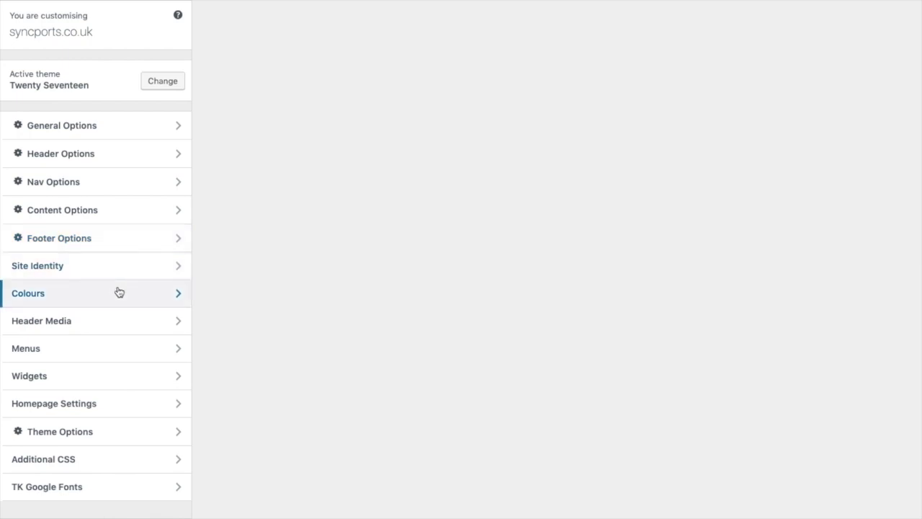
- Hide the flower header image in Header Media so no image is set
click(103, 319)
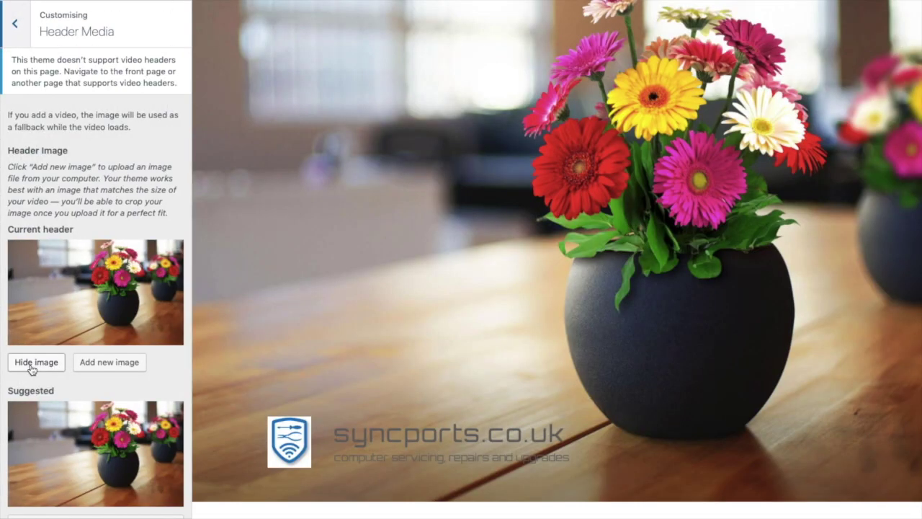
click(32, 365)
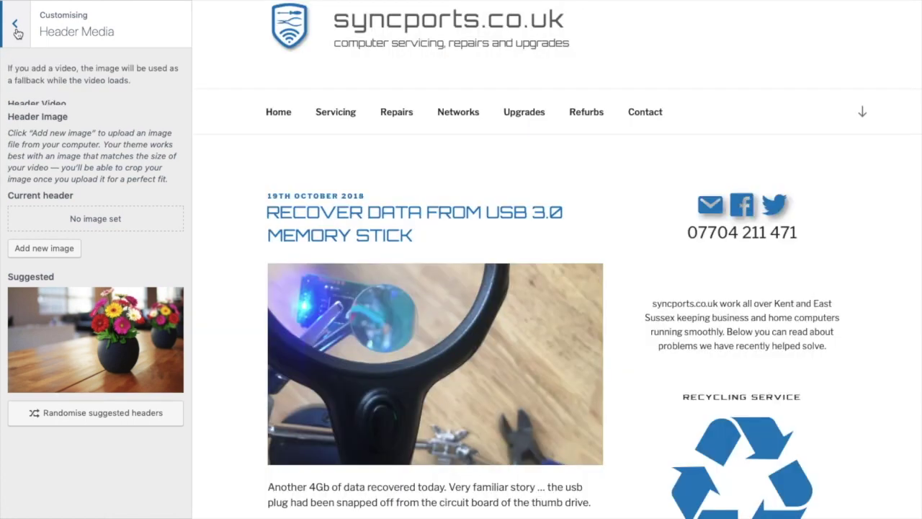
click(16, 27)
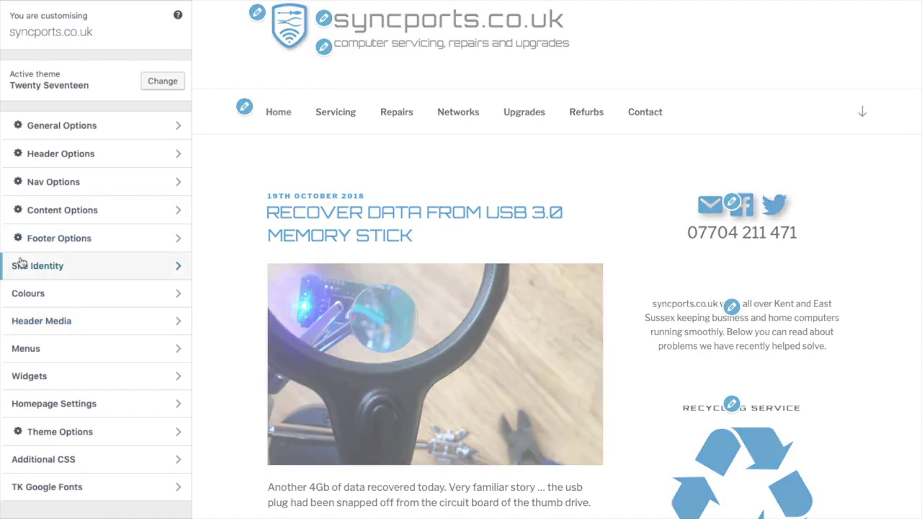
- Set the Header Width and Navigation Bar Width to 75em (1200px)
click(90, 153)
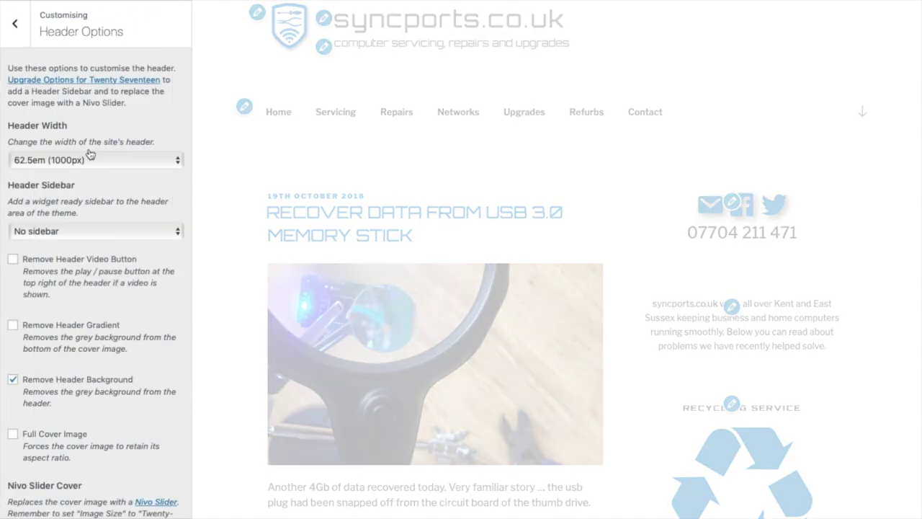
click(68, 159)
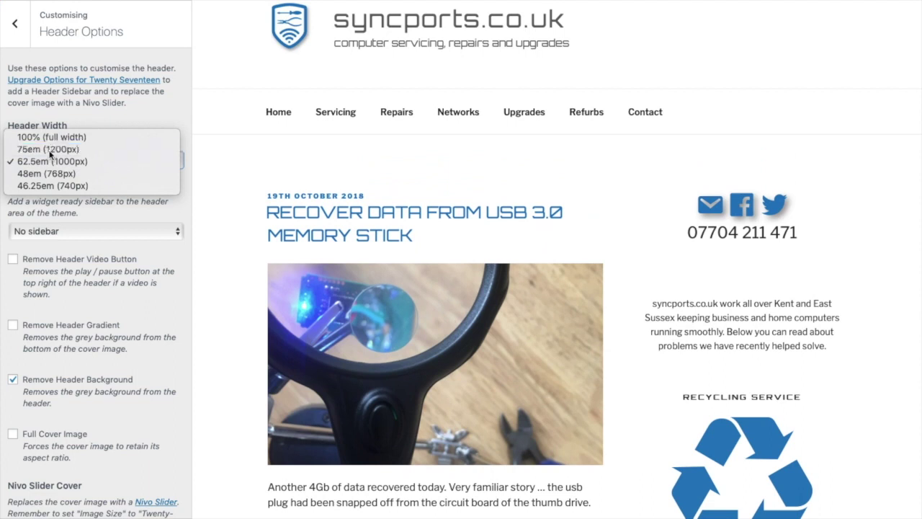
click(51, 149)
click(16, 28)
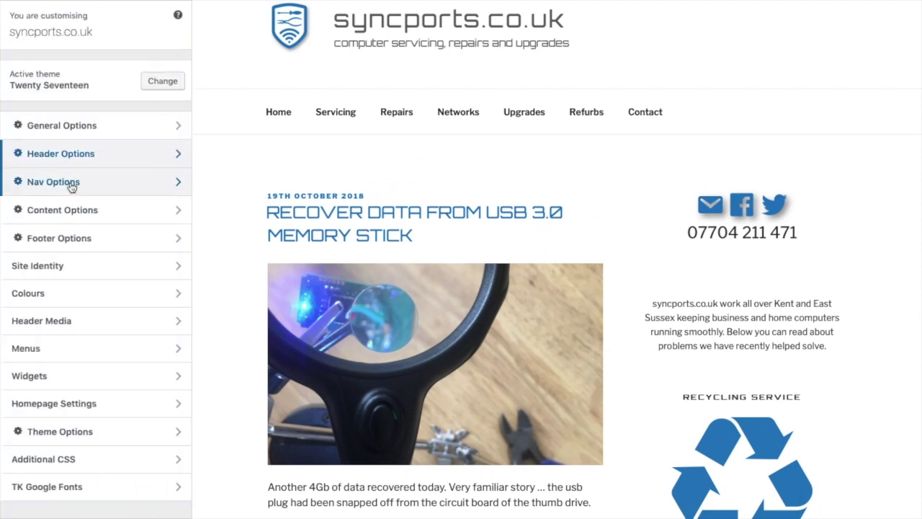
click(68, 181)
scroll(61, 213, down, 3)
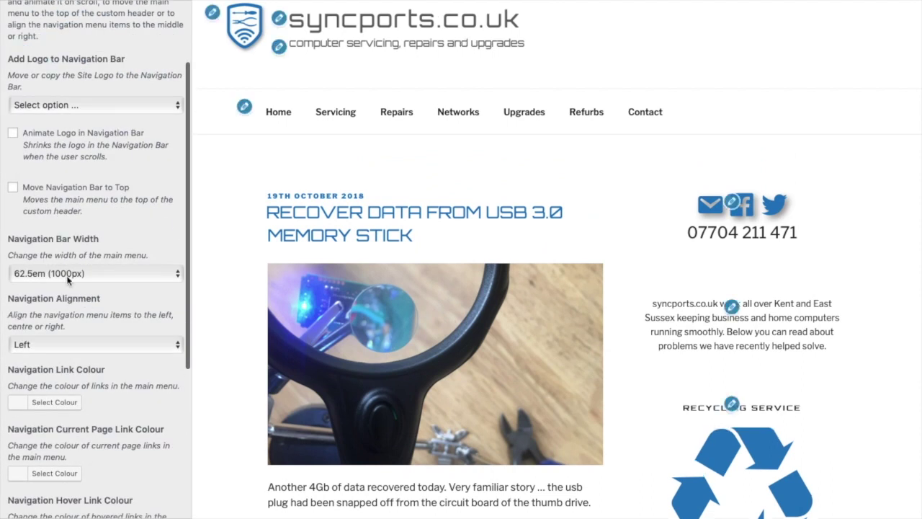
click(69, 273)
click(49, 262)
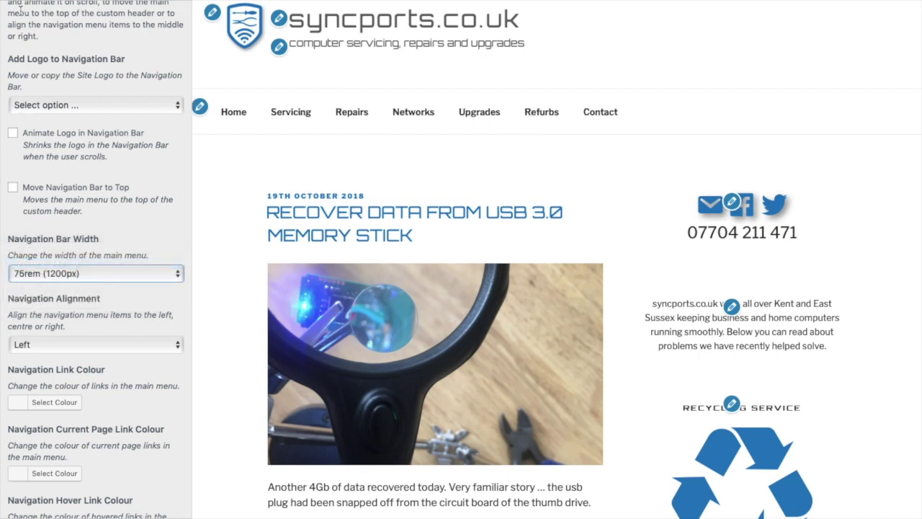
scroll(21, 27, up, 3)
click(15, 23)
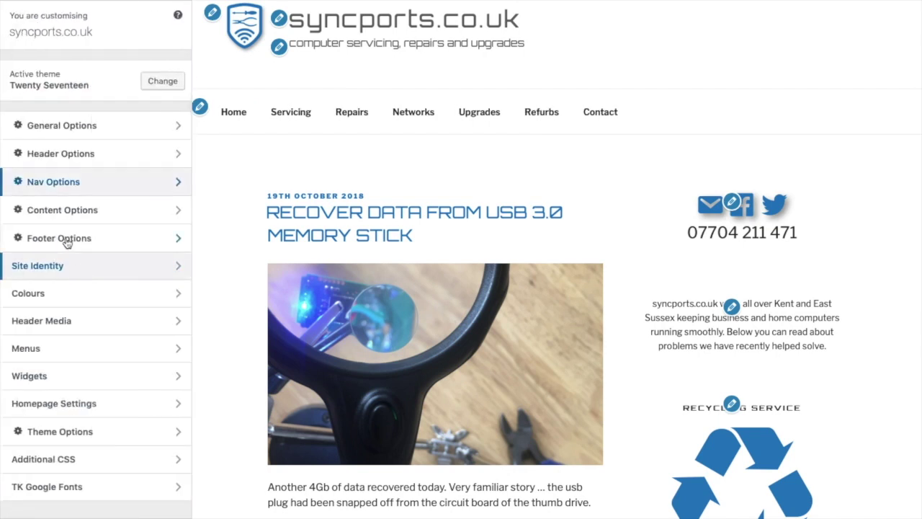
- Set the Content Width and Footer Width to 75em (1200px)
click(72, 209)
click(74, 242)
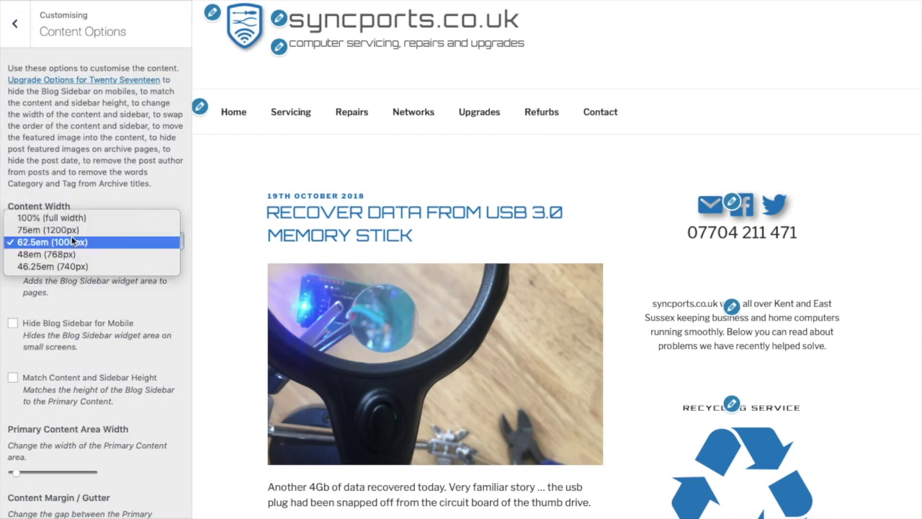
click(59, 229)
click(22, 40)
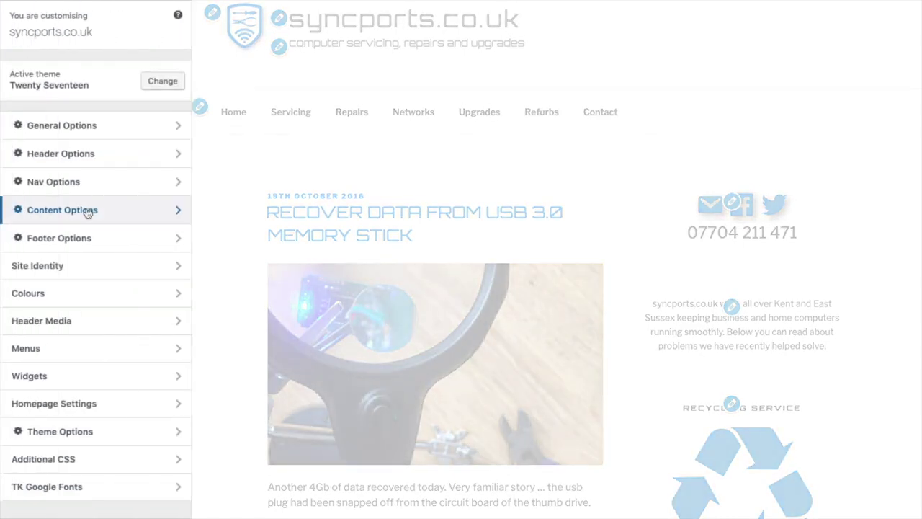
click(74, 244)
click(51, 171)
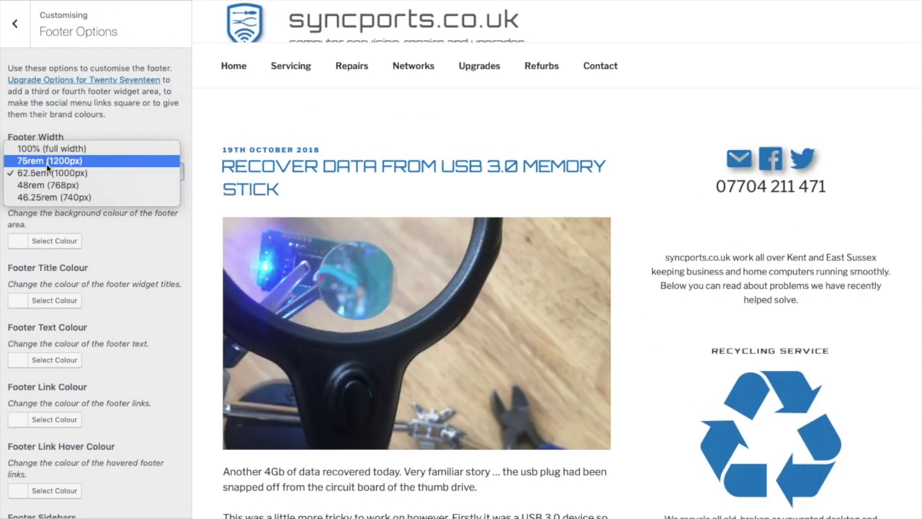
click(46, 161)
click(21, 32)
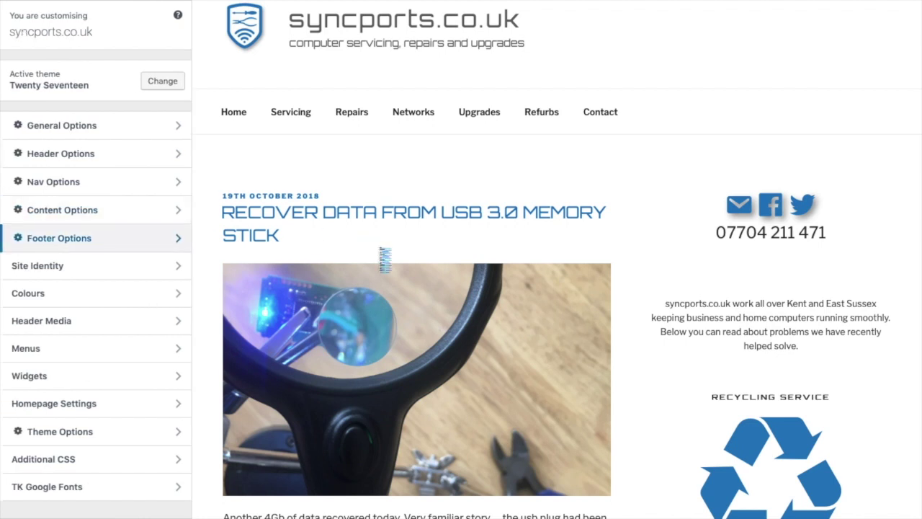
click(76, 208)
- In Content Options, increase Primary Content Area Width and lower the Content Margin/Gutter and Content Padding Top sliders
scroll(135, 254, down, 5)
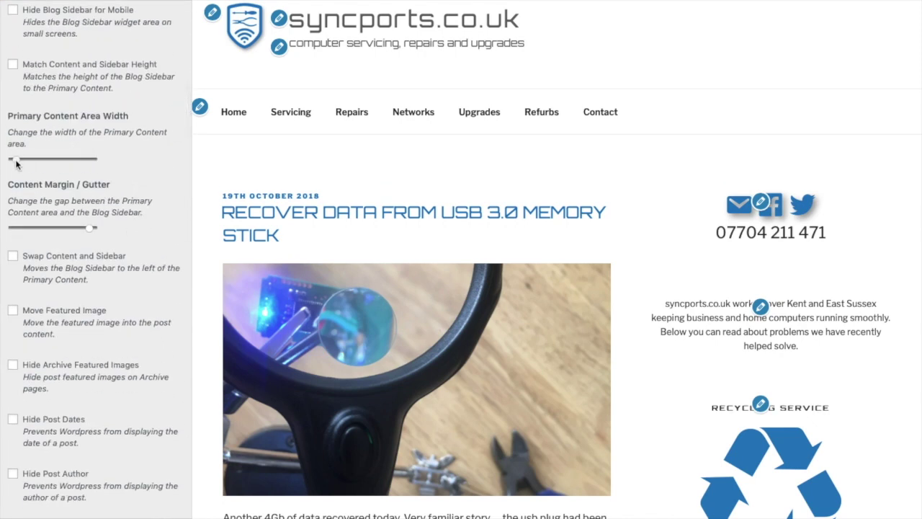
drag(71, 160, 65, 159)
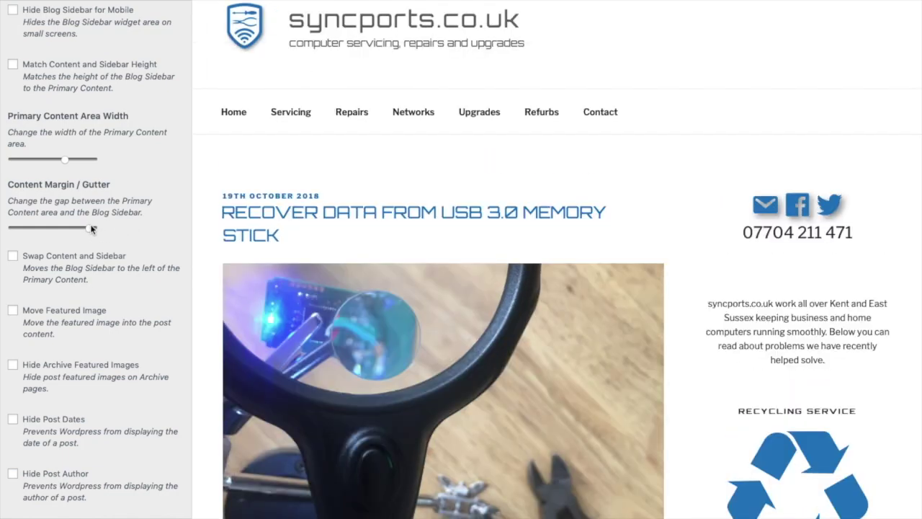
drag(90, 229, 54, 229)
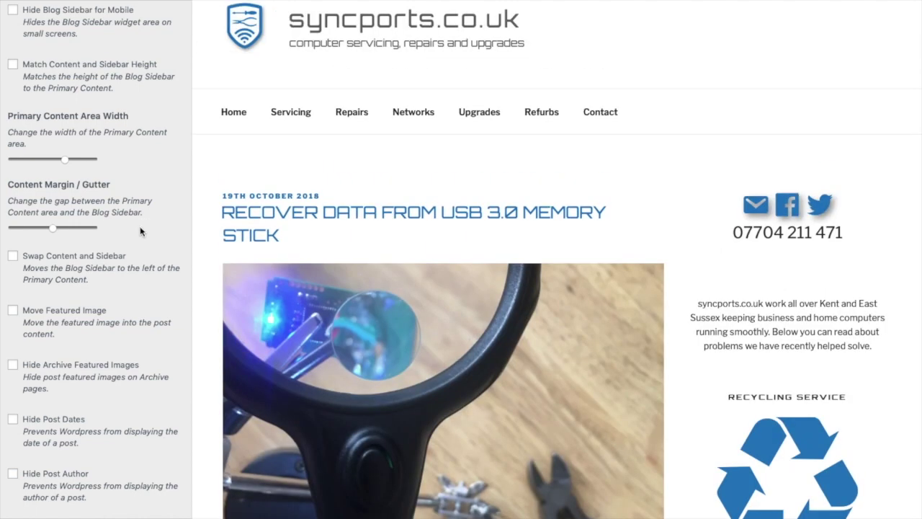
scroll(140, 230, down, 5)
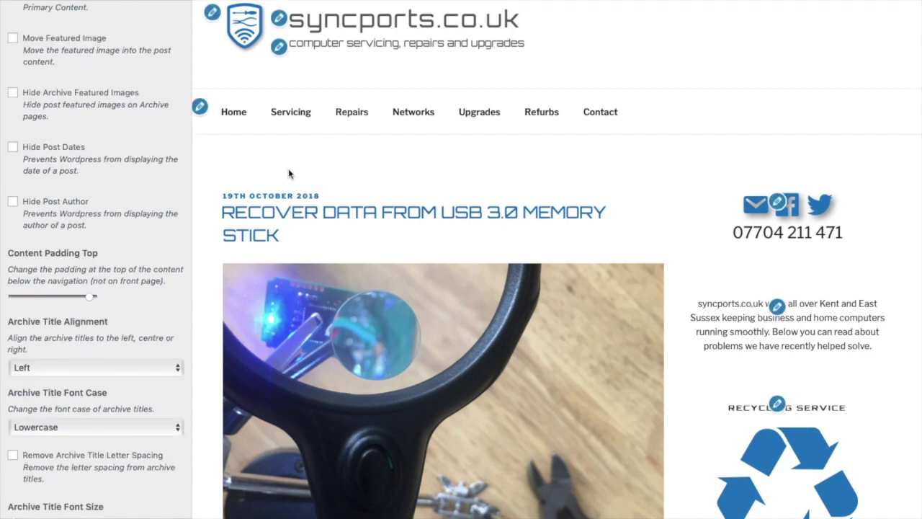
drag(59, 297, 49, 296)
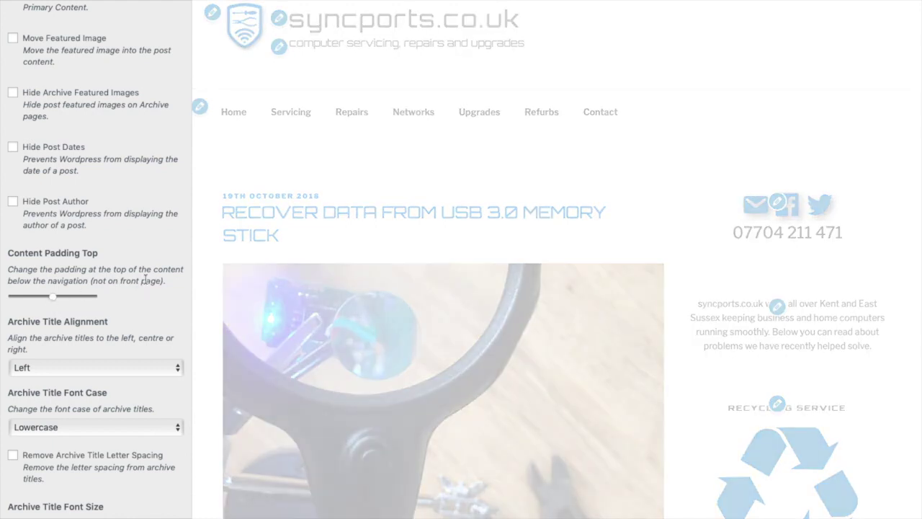
scroll(152, 218, up, 5)
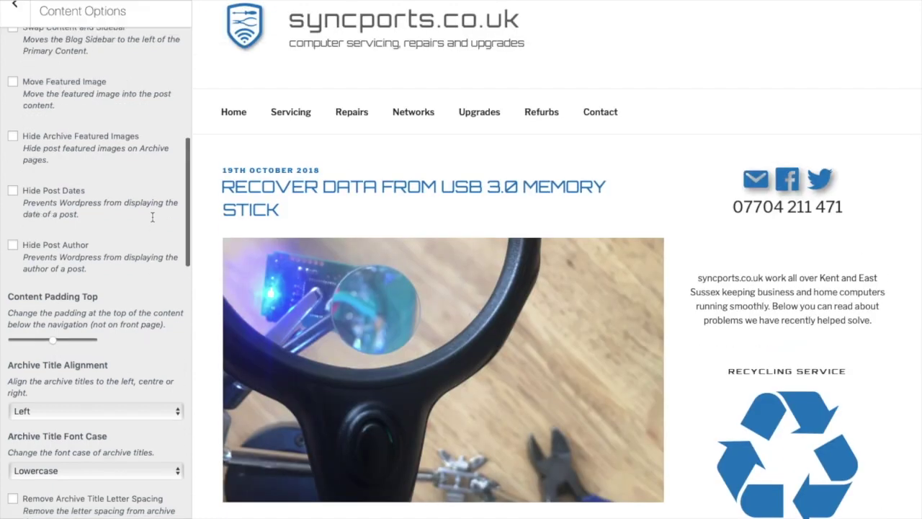
scroll(152, 217, down, 4)
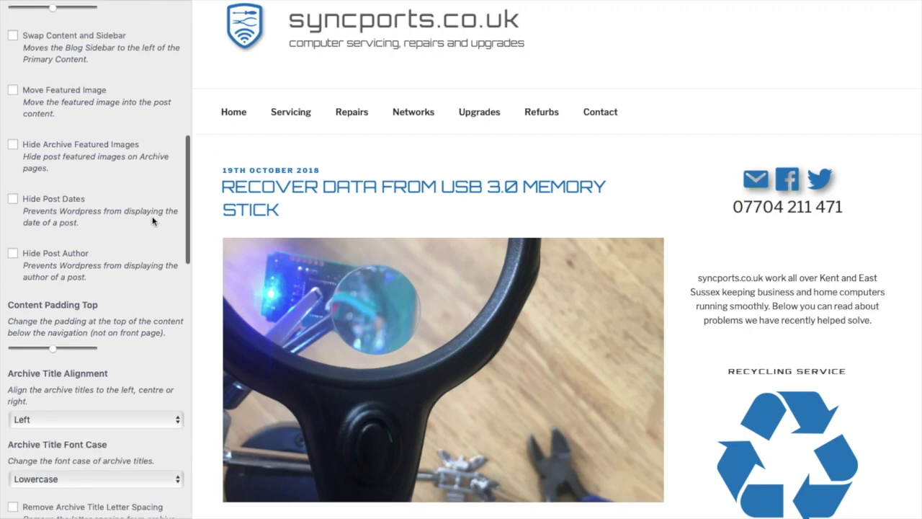
scroll(152, 221, up, 10)
click(15, 24)
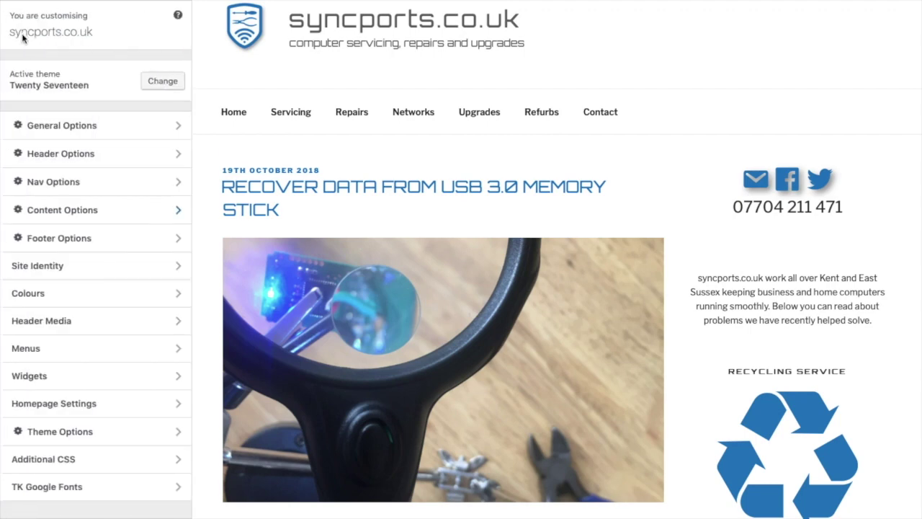
- Centre the navigation menu items in Nav Options
click(47, 184)
scroll(108, 237, down, 7)
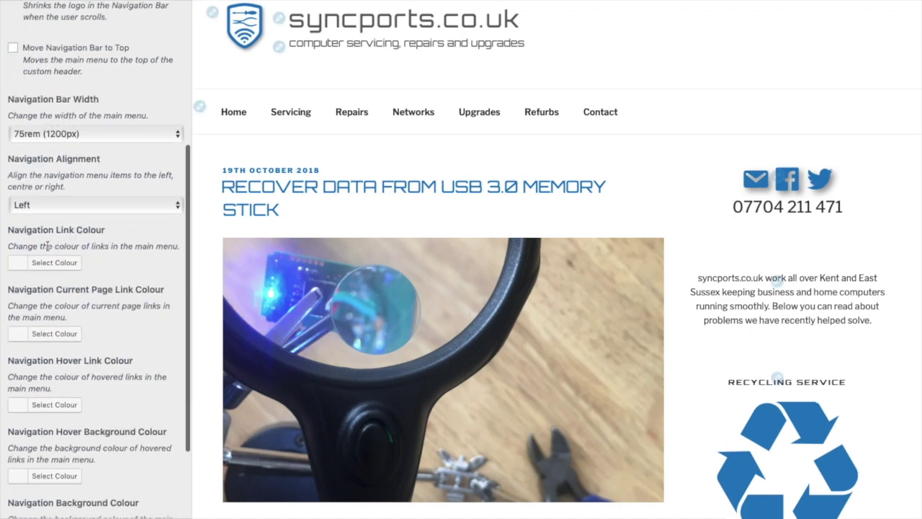
click(36, 208)
click(50, 220)
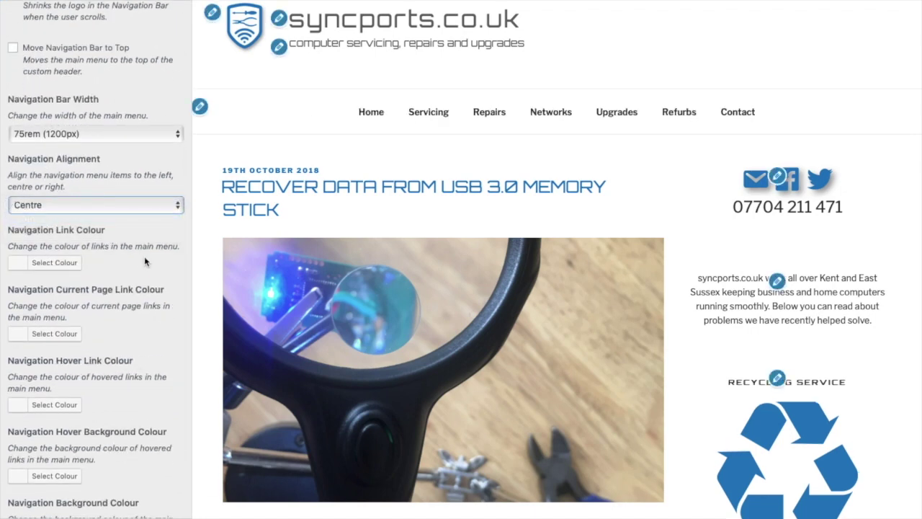
- Set the Navigation Background Colour to blue #0074db
scroll(144, 259, down, 3)
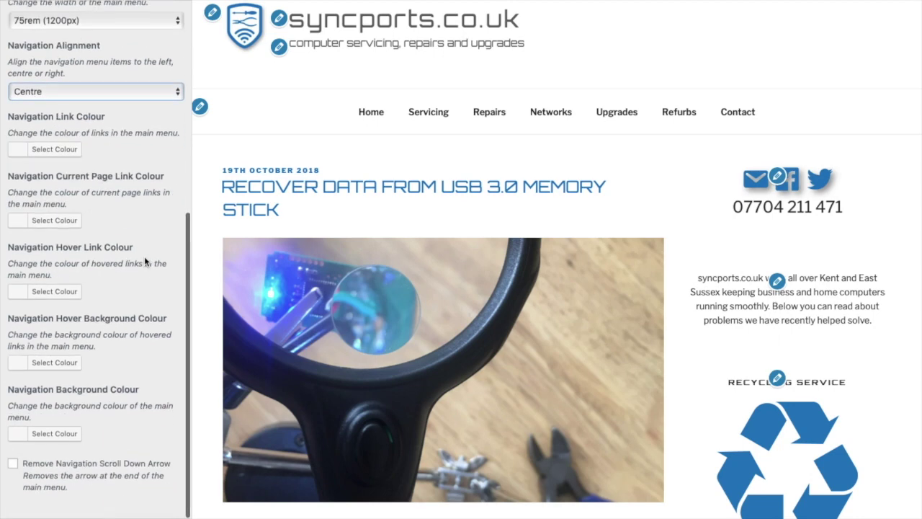
click(61, 439)
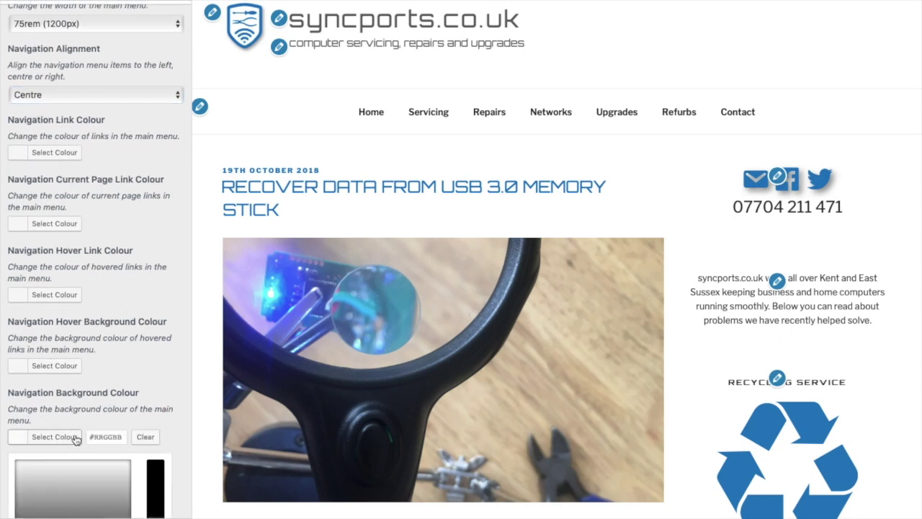
scroll(108, 382, down, 4)
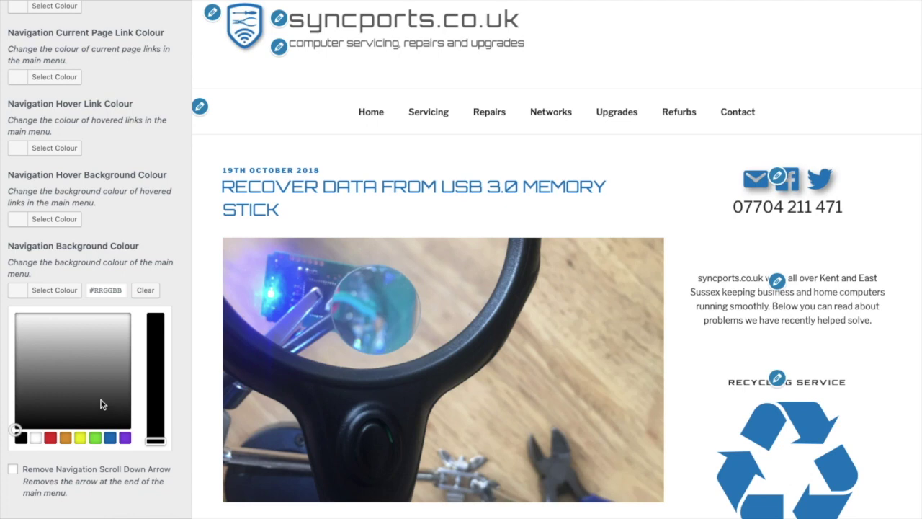
drag(156, 445, 147, 318)
drag(16, 430, 83, 330)
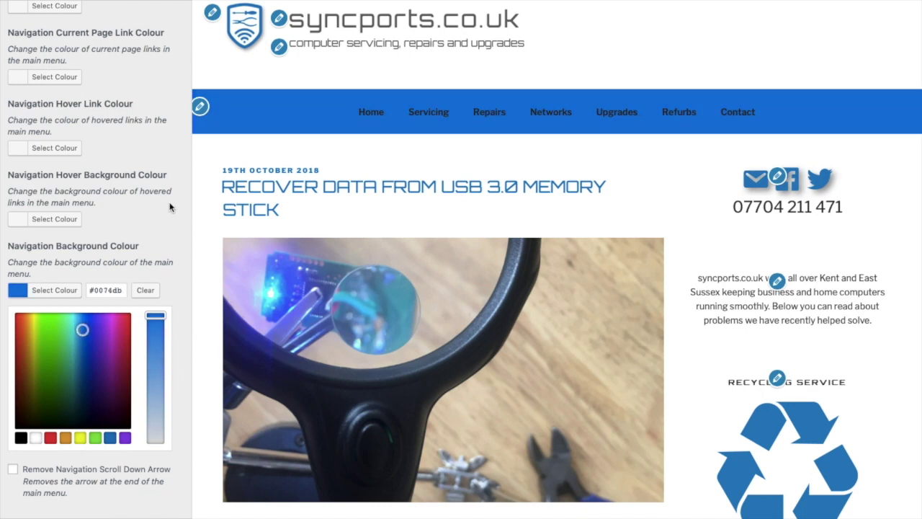
scroll(170, 207, up, 5)
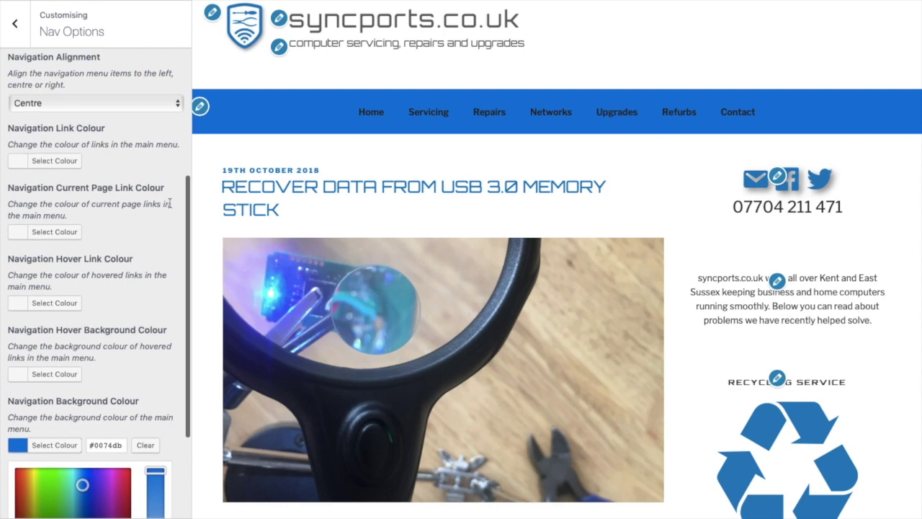
- Set the Navigation Link Colour to the white swatch
click(40, 187)
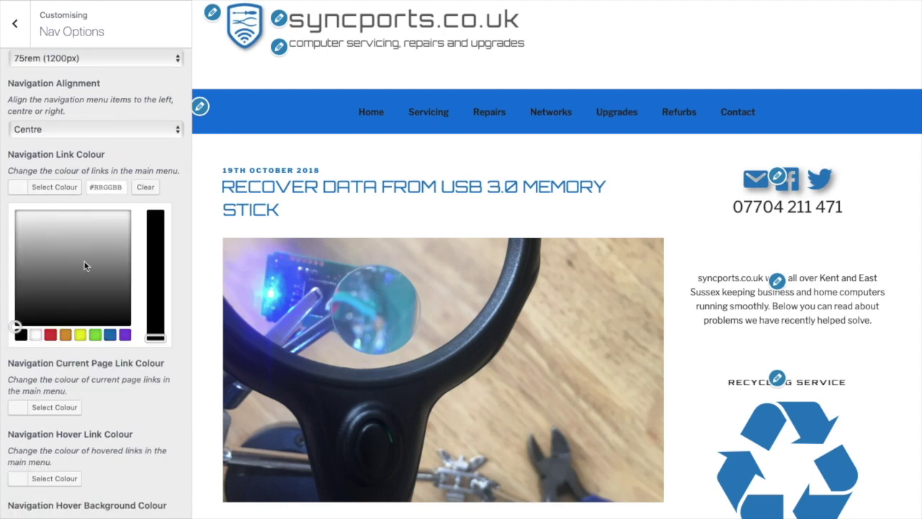
click(35, 335)
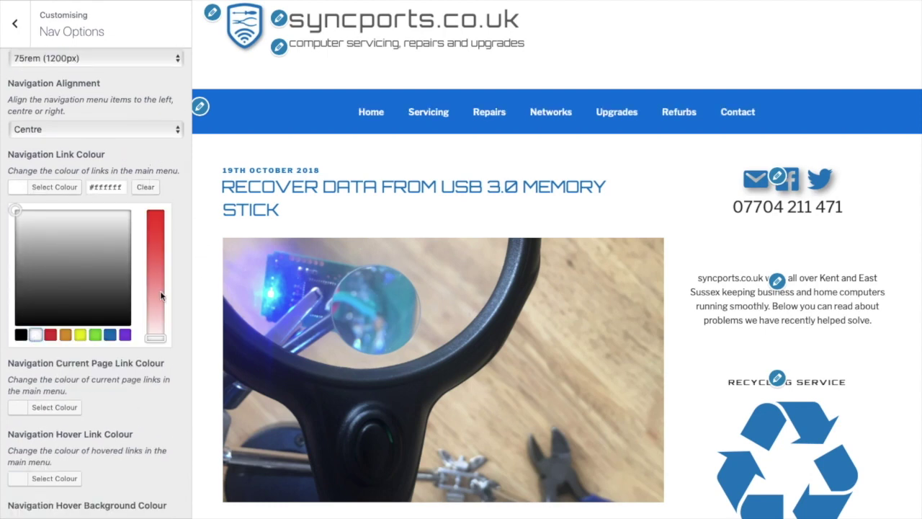
scroll(136, 443, down, 2)
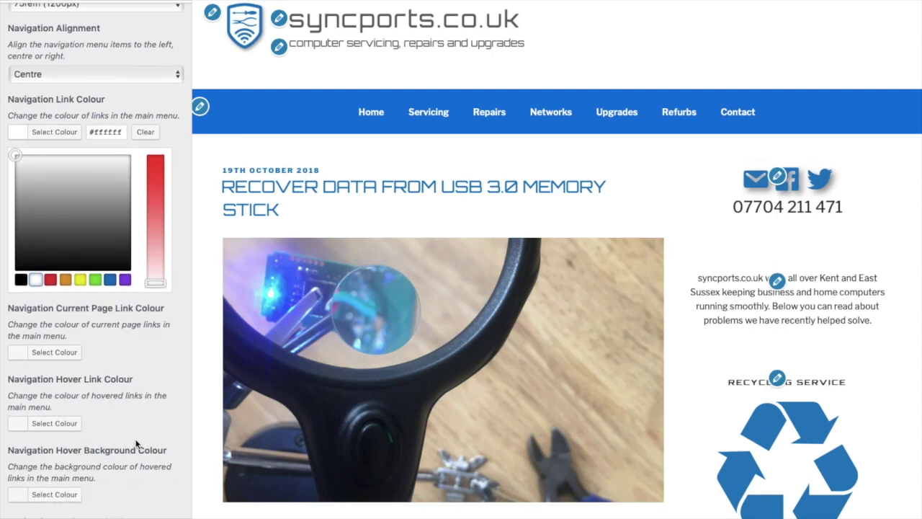
scroll(137, 389, down, 4)
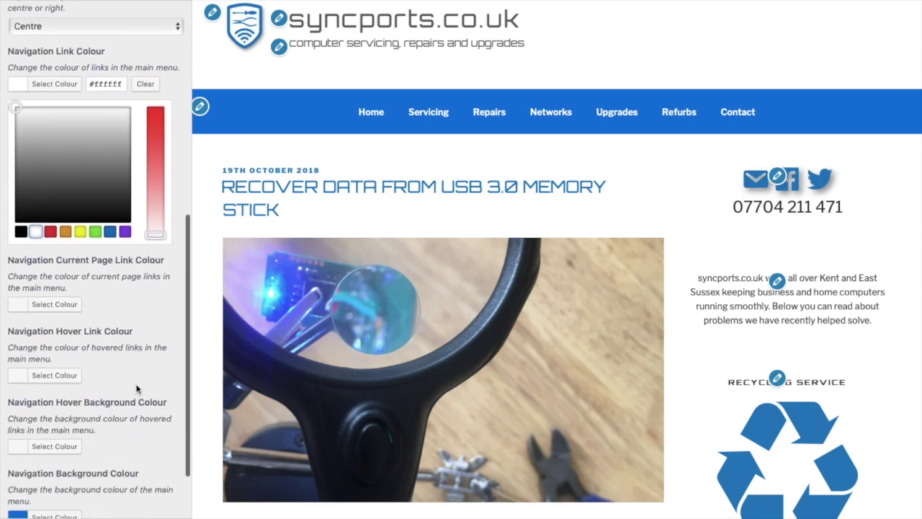
- Set the Navigation Hover Background Colour to dark blue #165abf
click(54, 379)
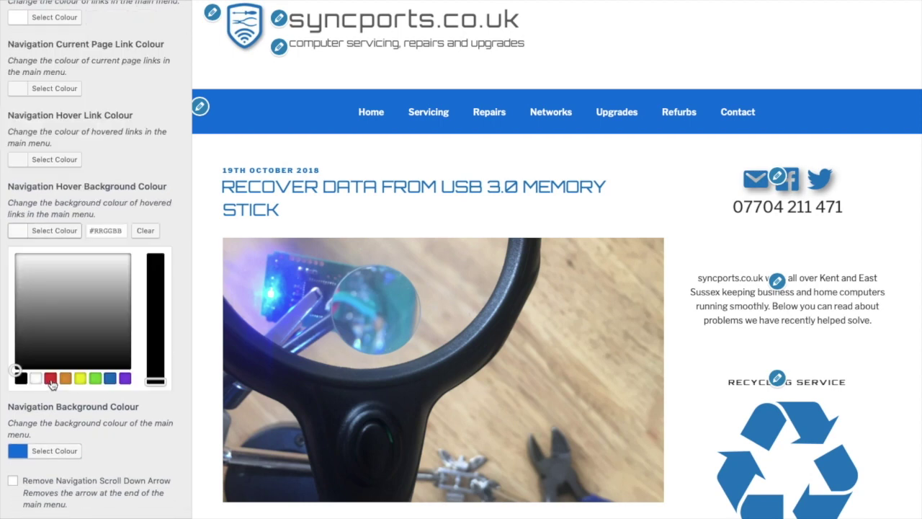
click(110, 378)
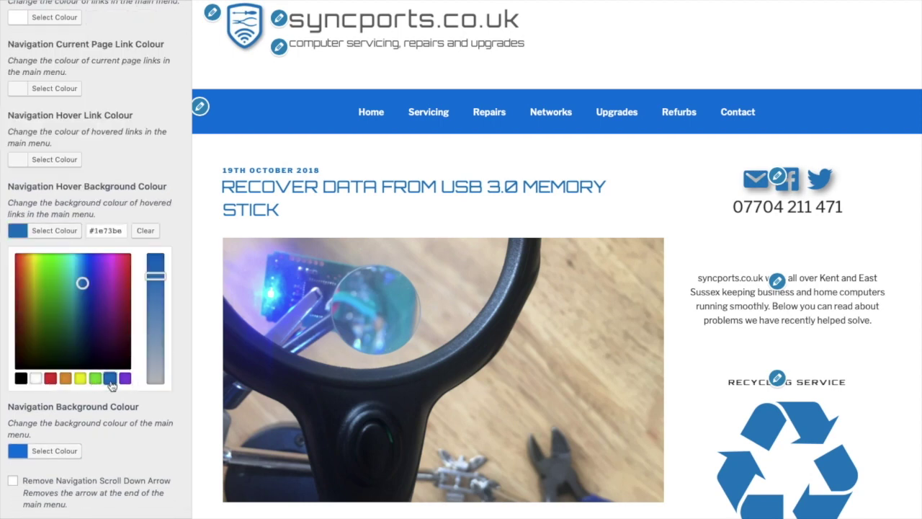
drag(84, 288, 82, 278)
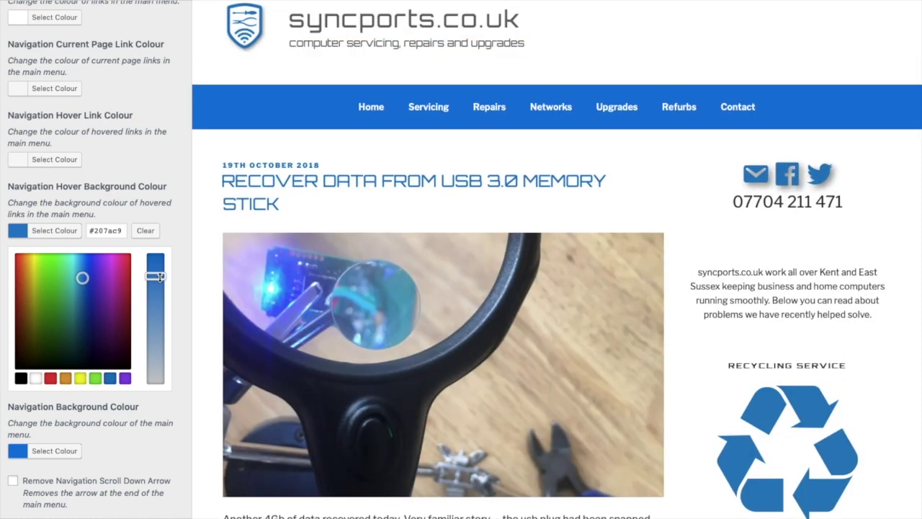
drag(159, 278, 160, 273)
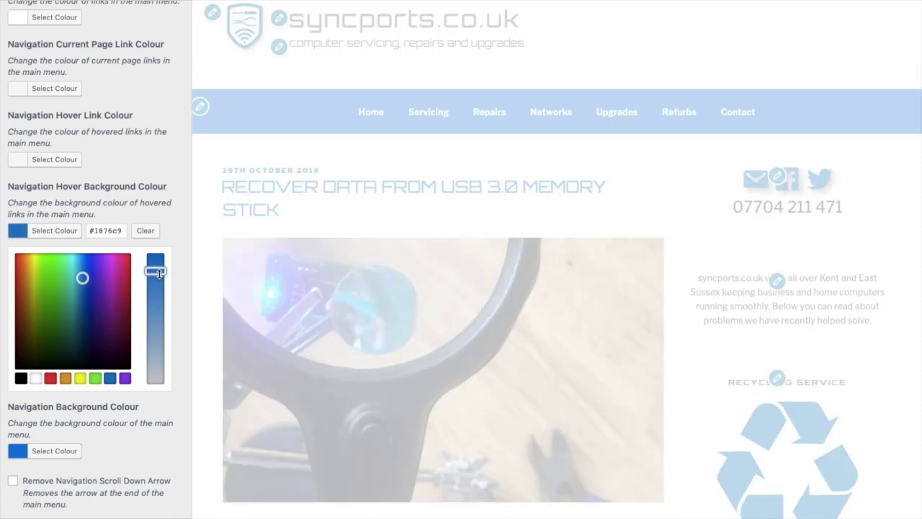
drag(82, 277, 85, 282)
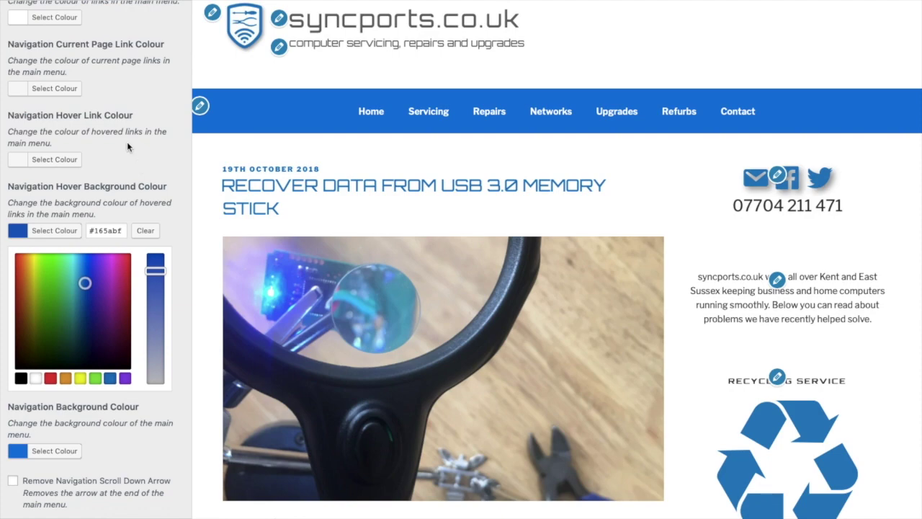
scroll(92, 104, up, 10)
click(15, 36)
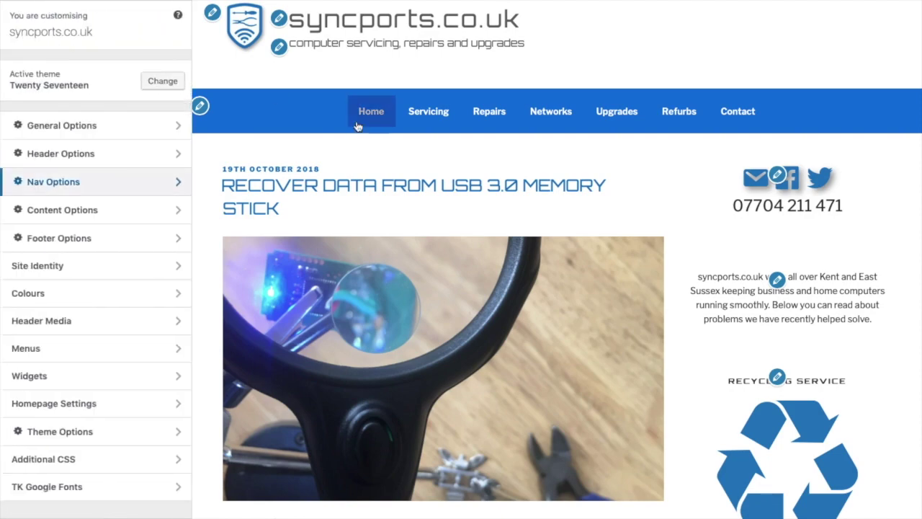
- Tick Auto Excerpt Posts in General Options
scroll(397, 251, down, 15)
scroll(397, 251, up, 15)
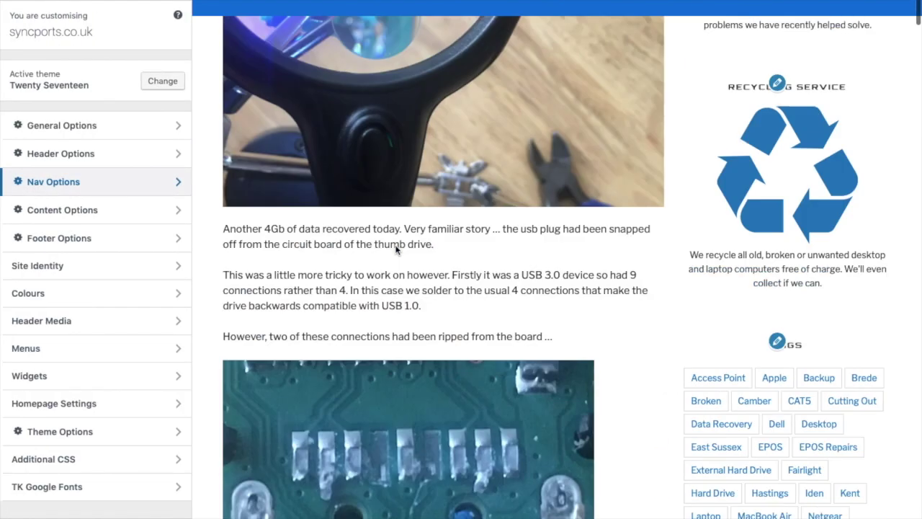
click(147, 125)
scroll(125, 293, down, 5)
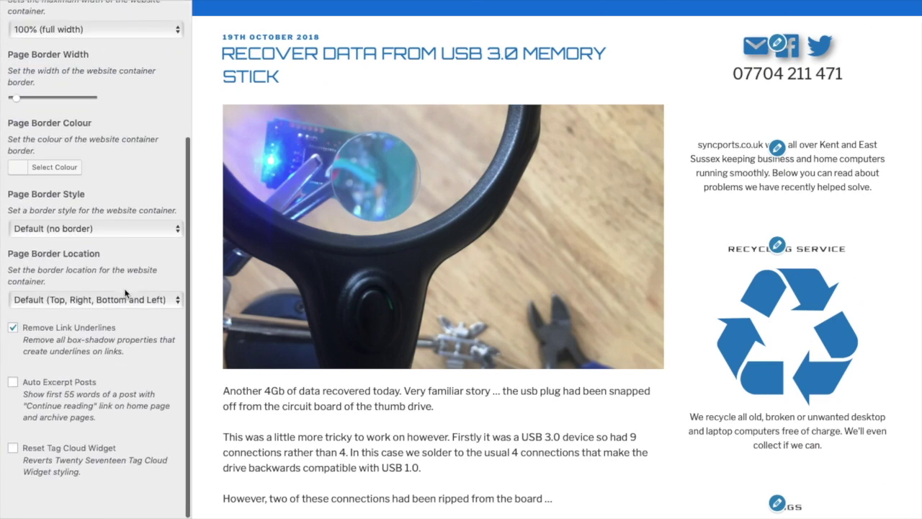
click(13, 401)
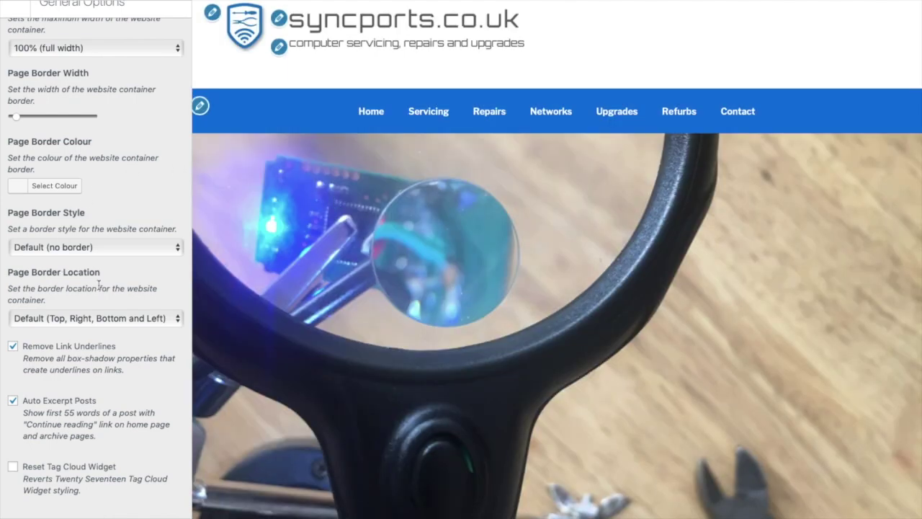
scroll(99, 284, up, 3)
scroll(467, 271, down, 3)
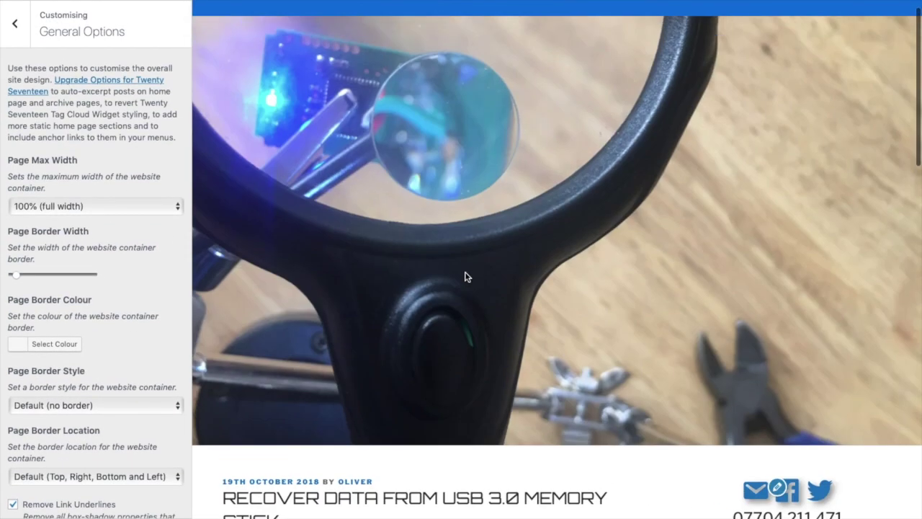
scroll(131, 264, down, 3)
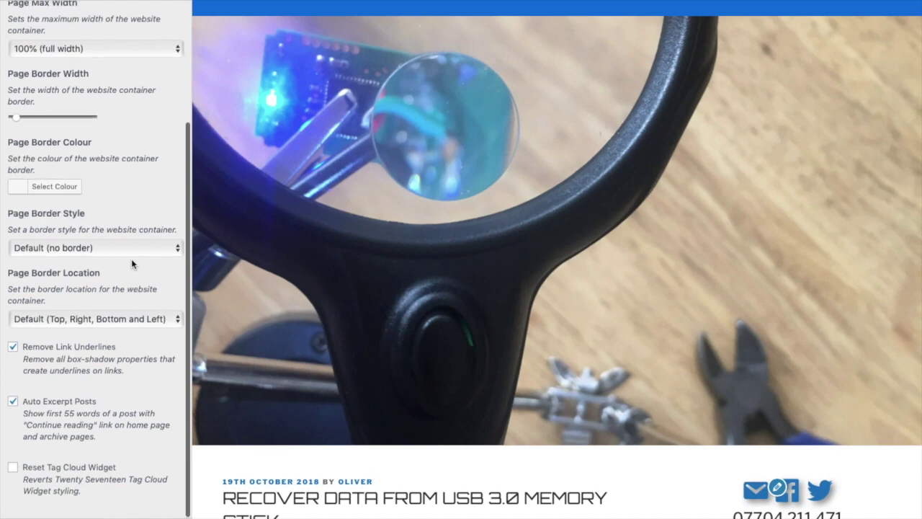
scroll(131, 263, up, 3)
scroll(131, 264, down, 3)
scroll(131, 264, up, 5)
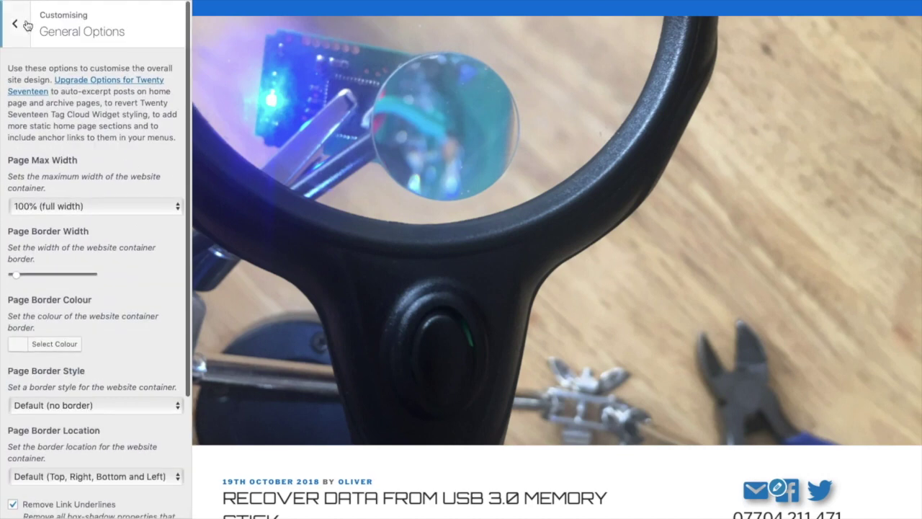
click(16, 24)
click(95, 212)
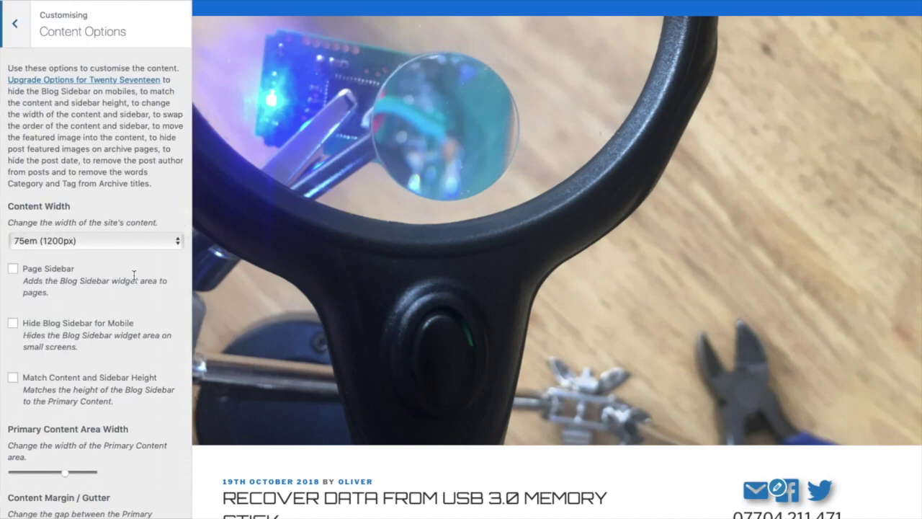
- Scroll through Content Options past Move Featured Image and Hide Post Author to Post Title settings
scroll(134, 274, down, 2)
scroll(61, 291, down, 5)
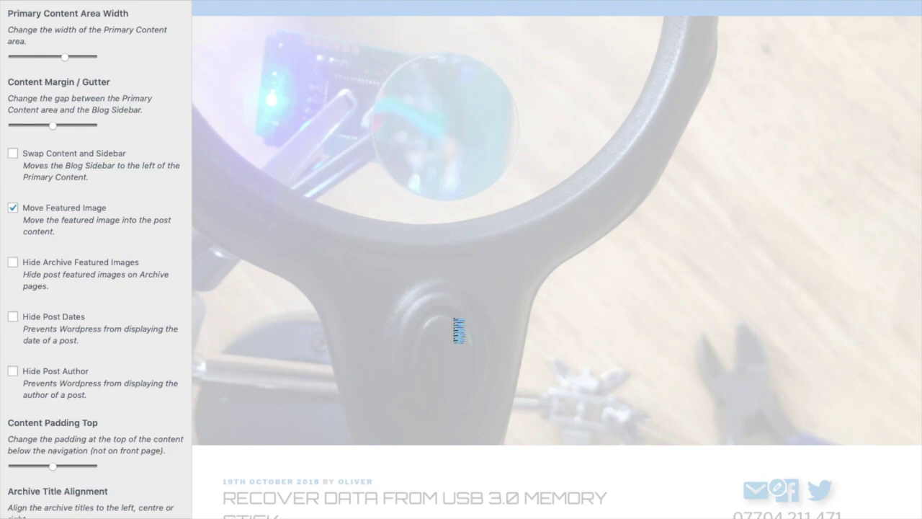
scroll(441, 264, up, 2)
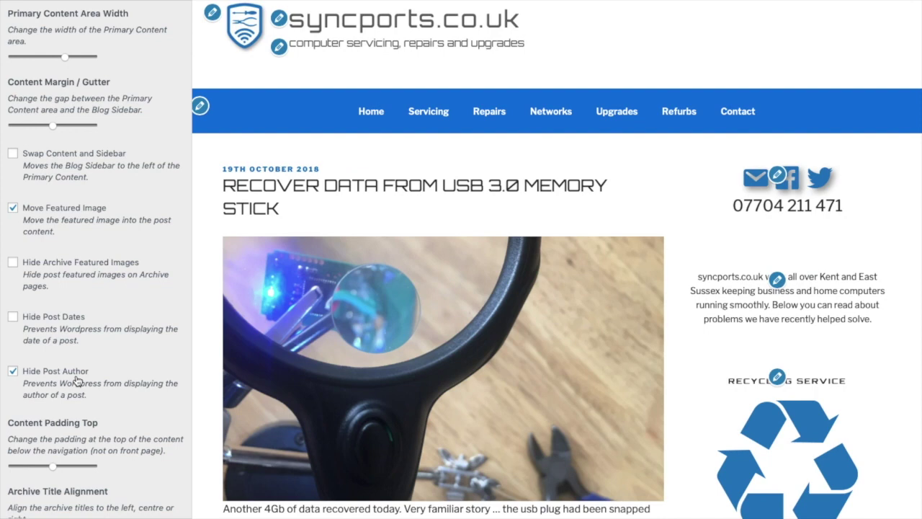
scroll(124, 322, down, 4)
scroll(124, 328, up, 6)
scroll(124, 328, down, 10)
scroll(123, 328, down, 3)
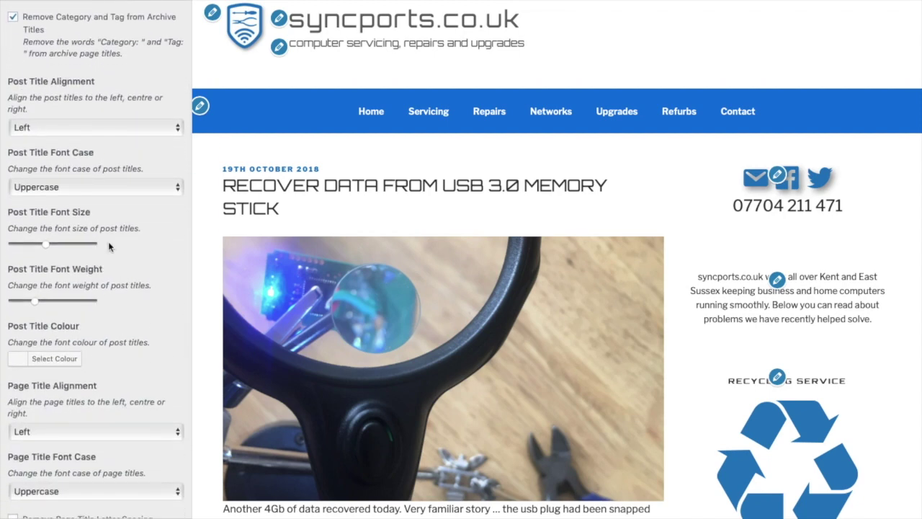
- Set Post Title Font Case to Lowercase and Post Title Colour to grey #666666
click(83, 189)
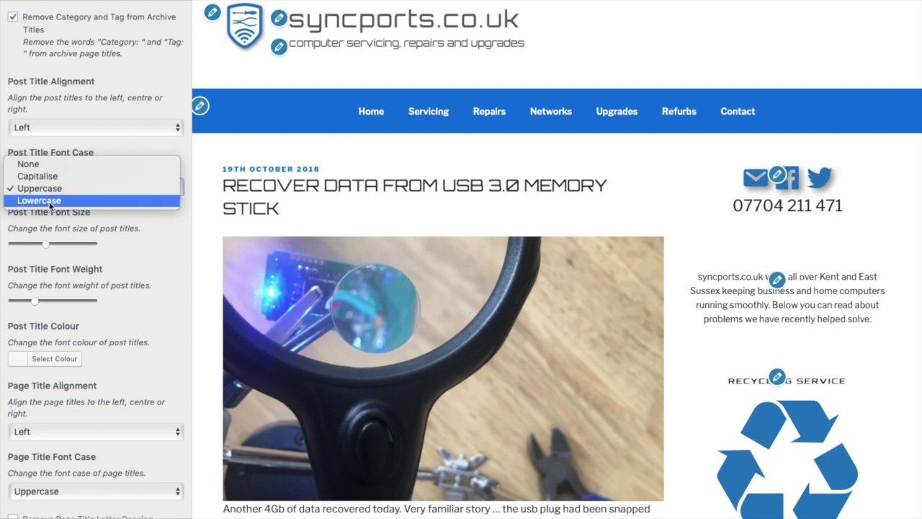
click(52, 204)
drag(28, 445, 14, 452)
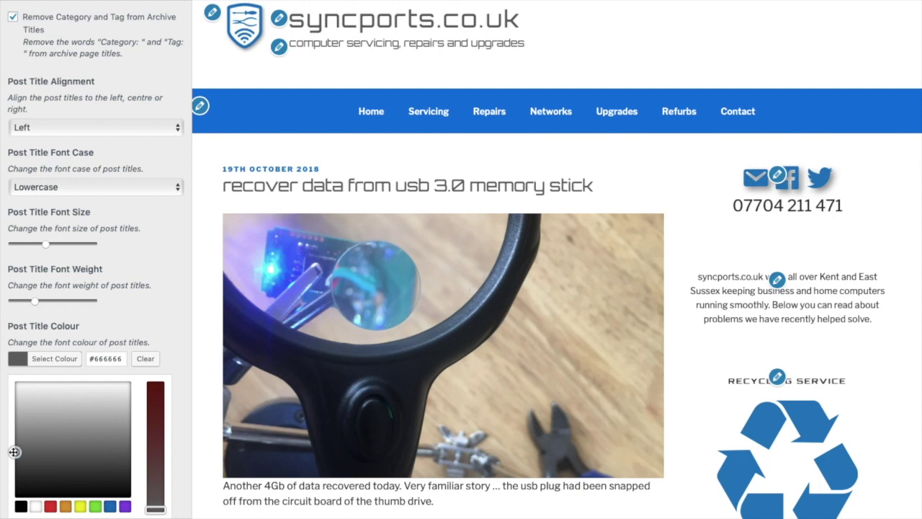
click(139, 308)
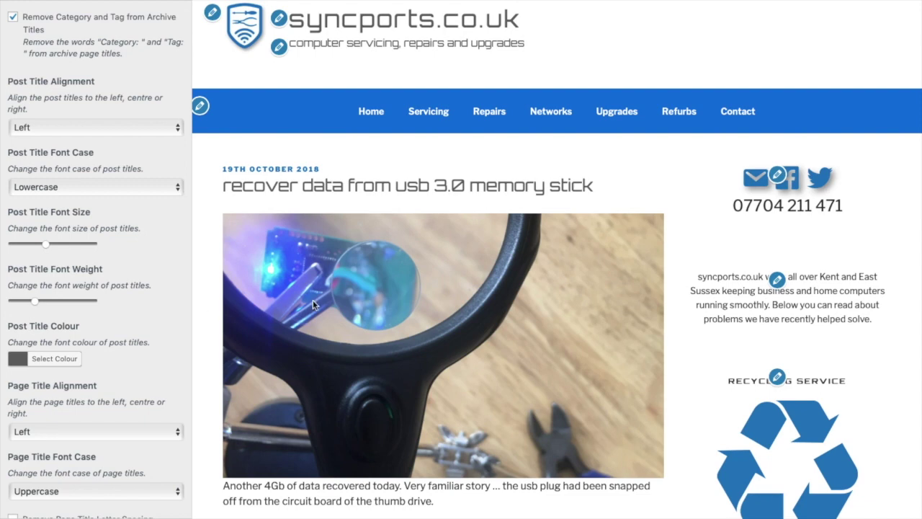
scroll(744, 287, down, 10)
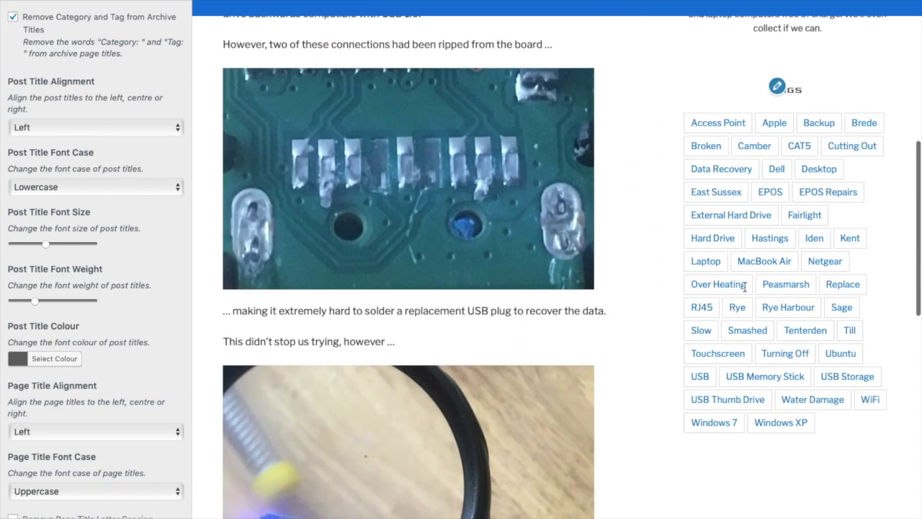
- Tick Reset Tag Cloud Widget in General Options
scroll(20, 163, up, 10)
click(16, 26)
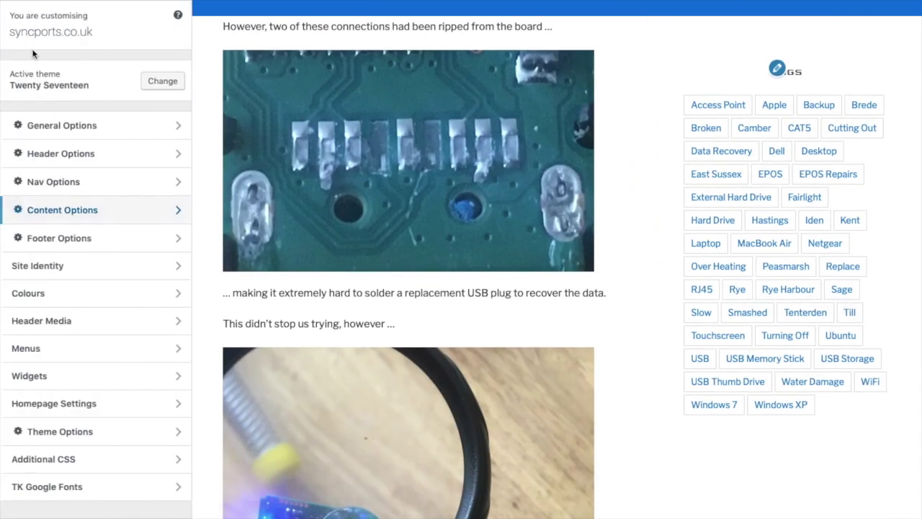
click(45, 133)
scroll(144, 283, down, 5)
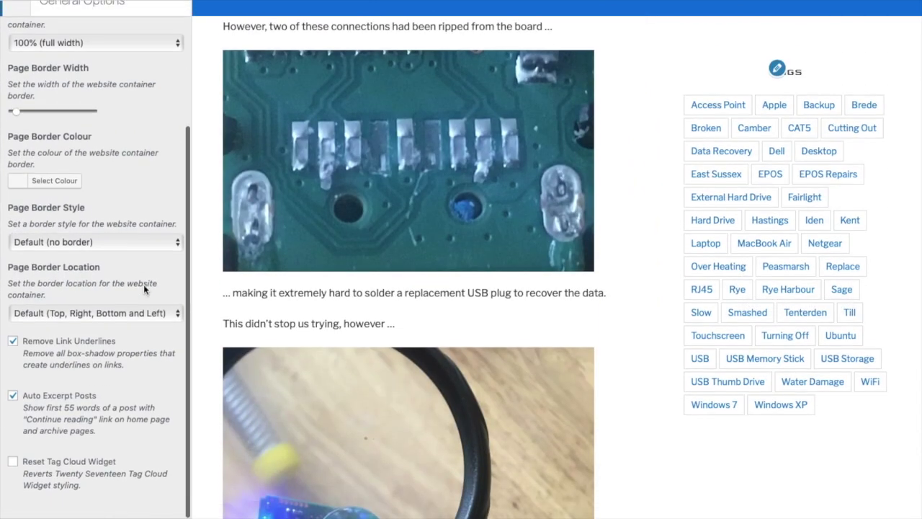
click(13, 465)
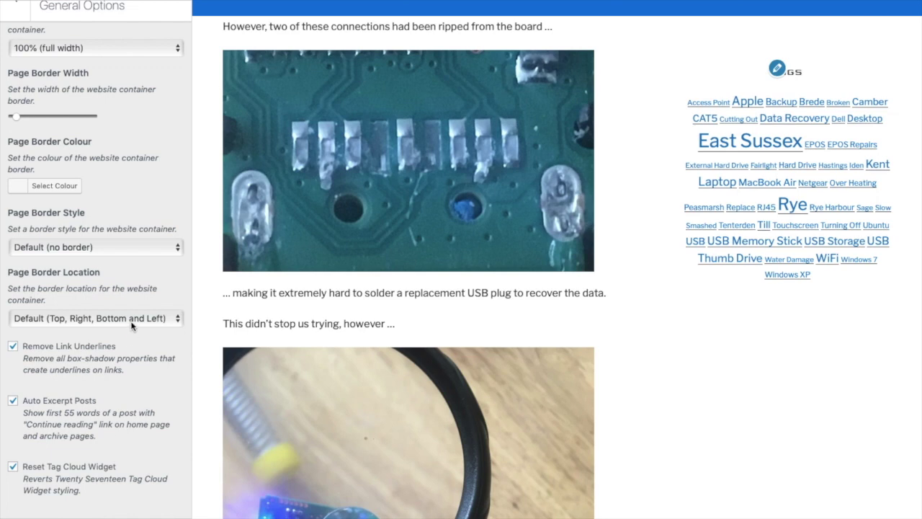
scroll(129, 324, up, 5)
click(15, 24)
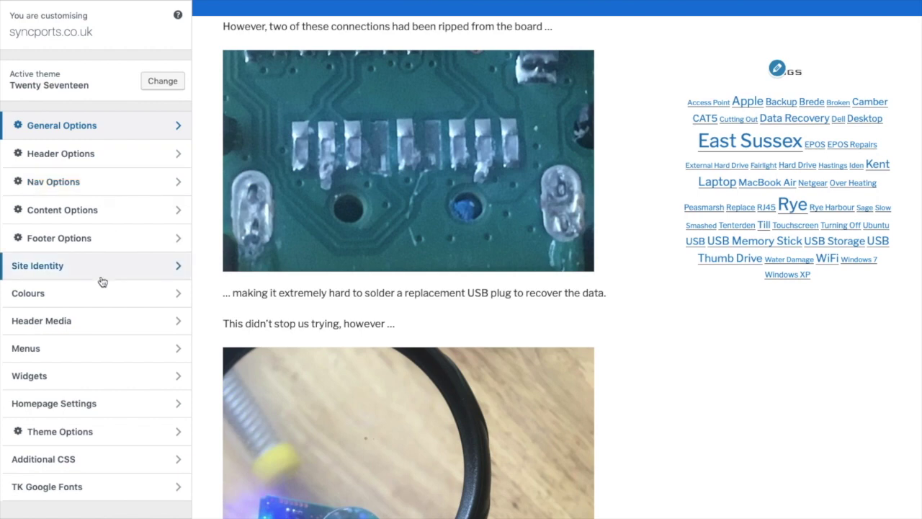
- Tick Page Sidebar in Content Options and show the Contact page in the preview
click(78, 210)
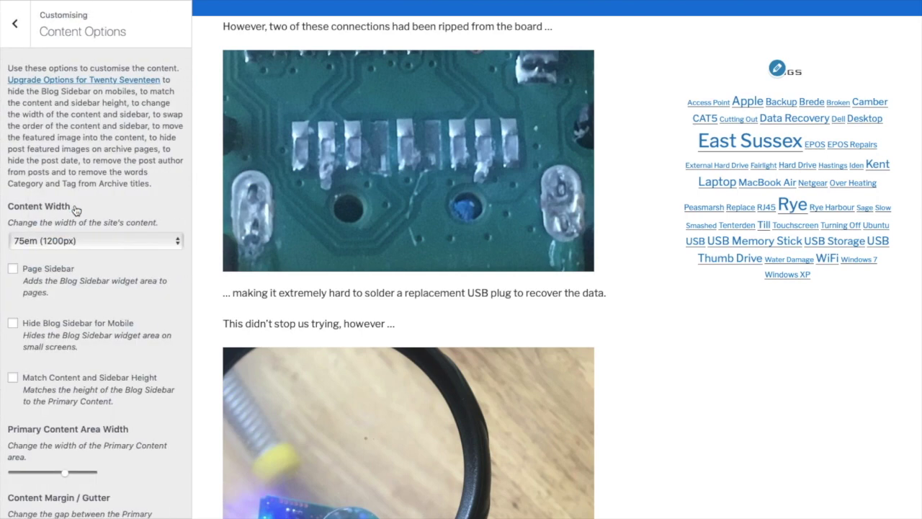
scroll(108, 303, down, 2)
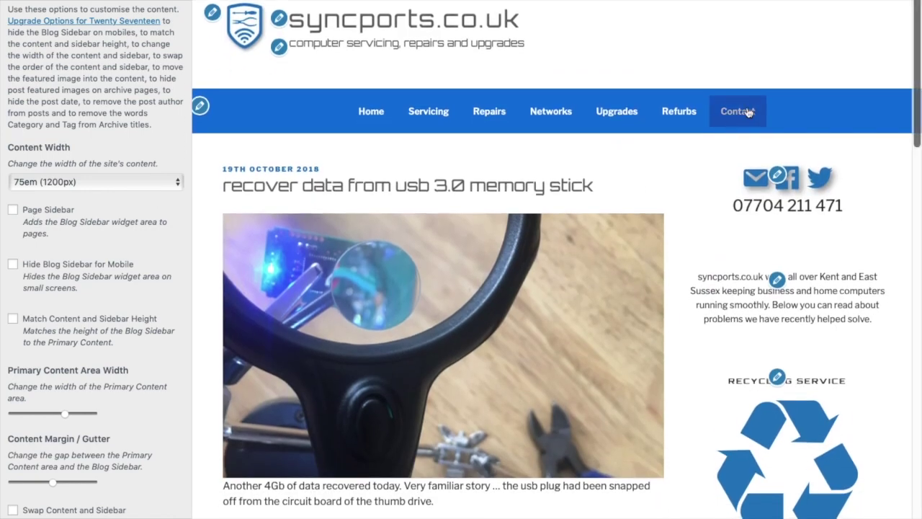
click(747, 111)
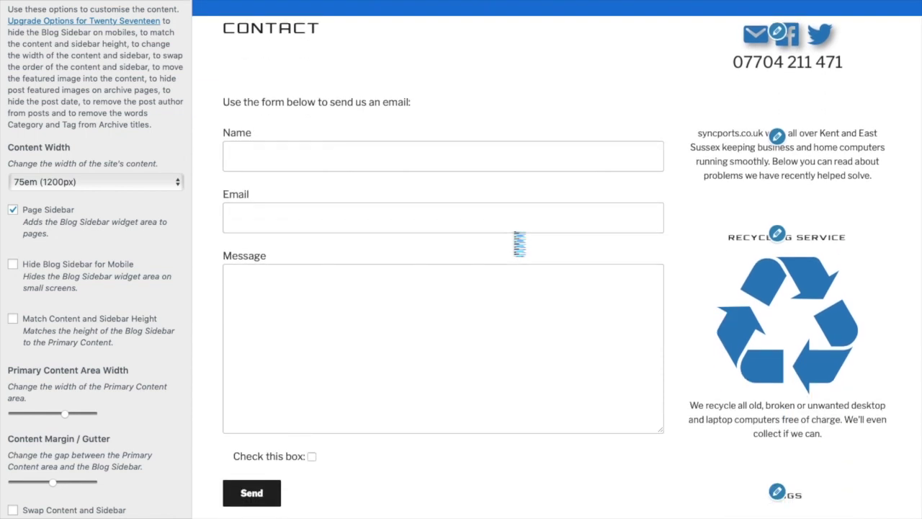
scroll(372, 206, up, 2)
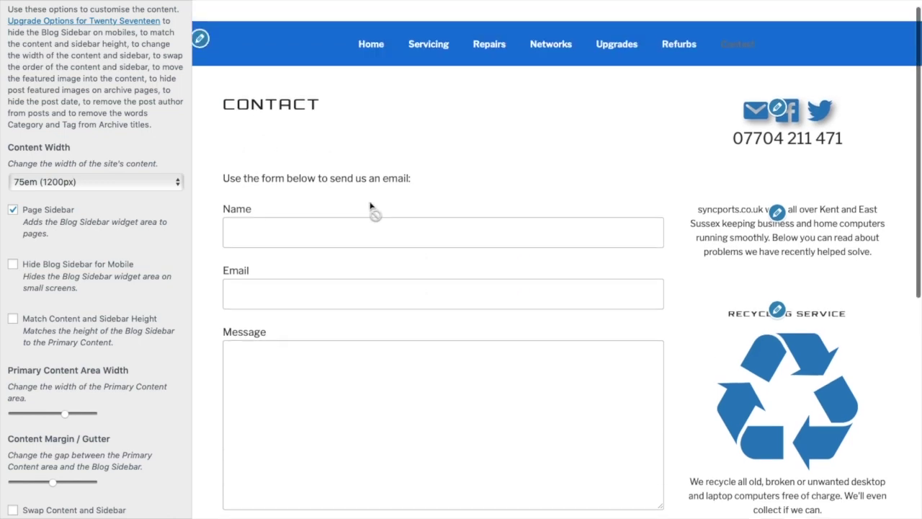
- Set the Page Title Colour to grey #666666
scroll(83, 274, down, 5)
scroll(84, 274, down, 15)
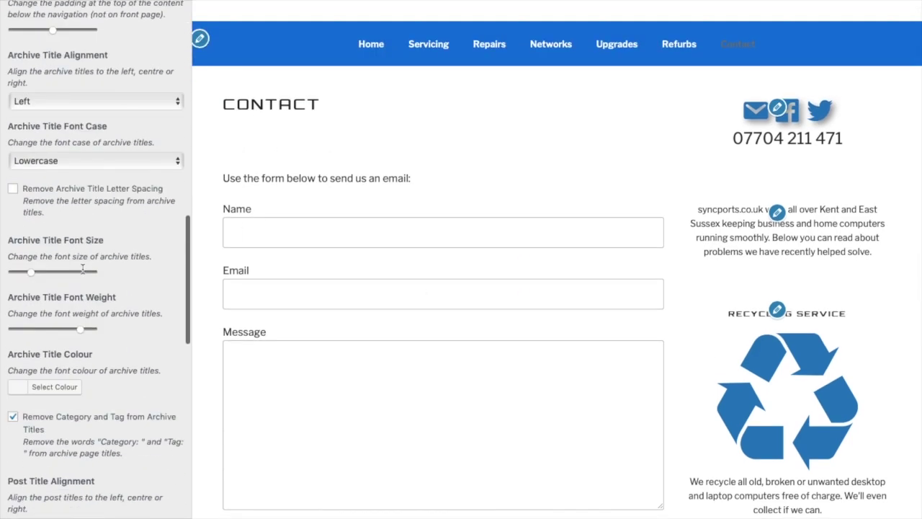
scroll(83, 274, down, 6)
scroll(84, 274, down, 11)
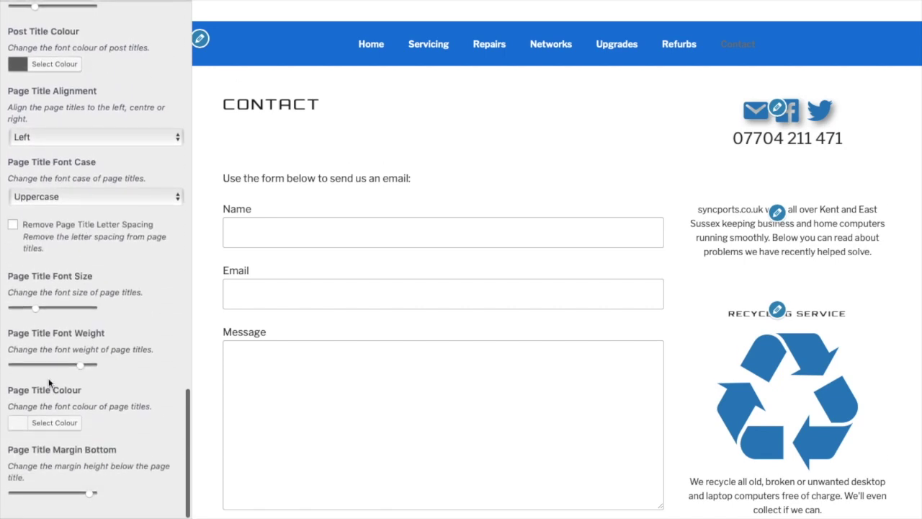
click(54, 424)
scroll(79, 490, down, 3)
drag(36, 368, 11, 367)
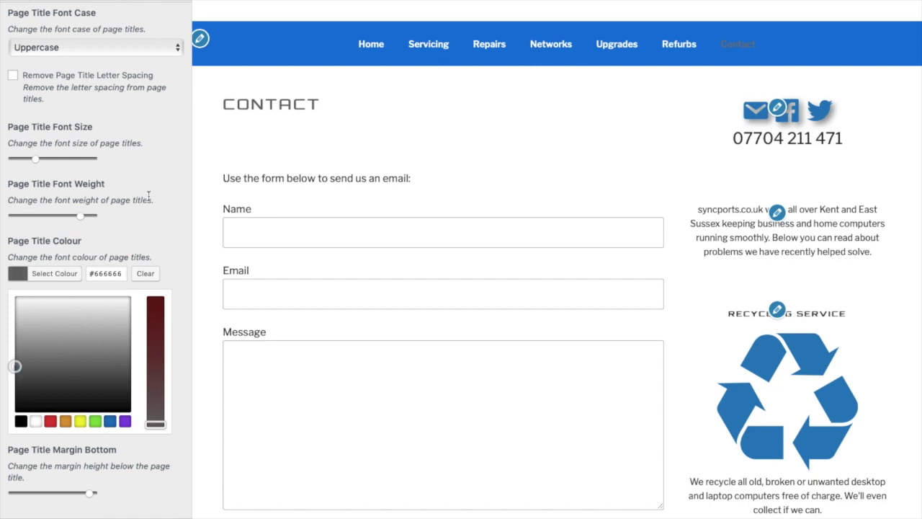
click(137, 217)
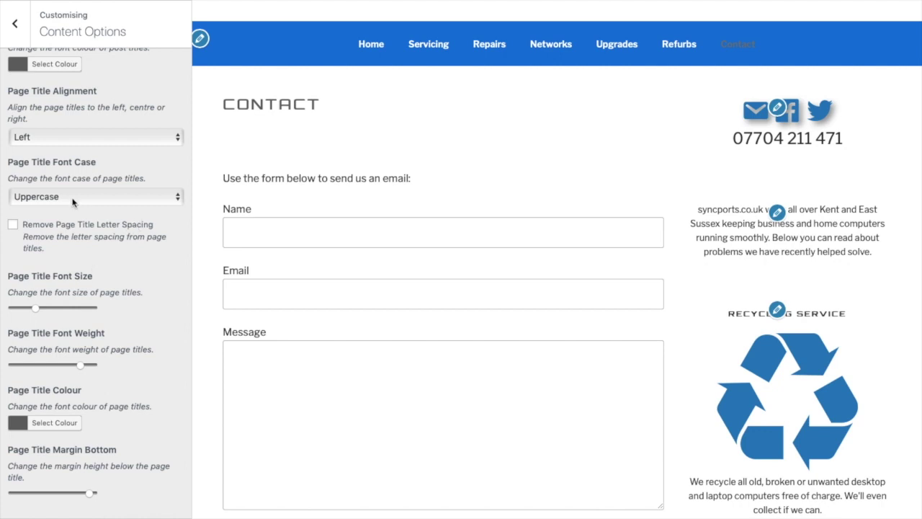
- Make page titles minimum font weight, lowercase and larger, then preview the Servicing page
drag(81, 363, 8, 368)
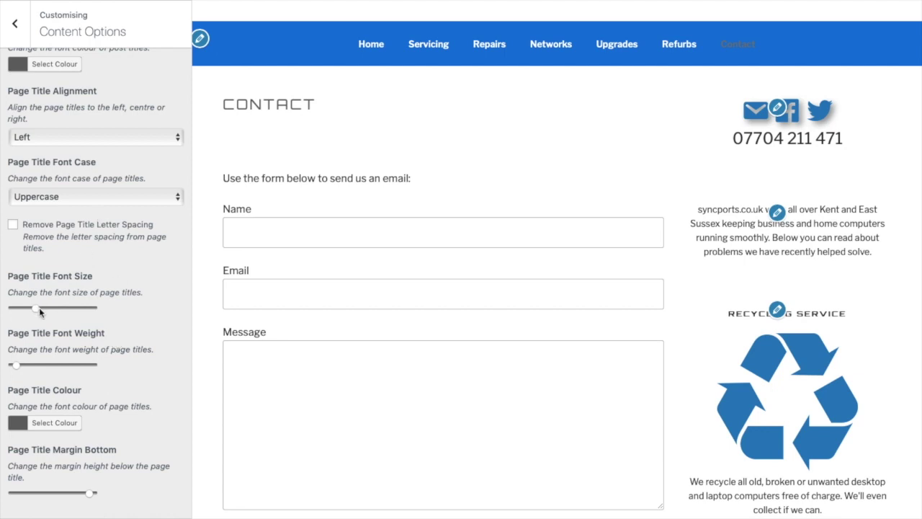
drag(38, 308, 45, 308)
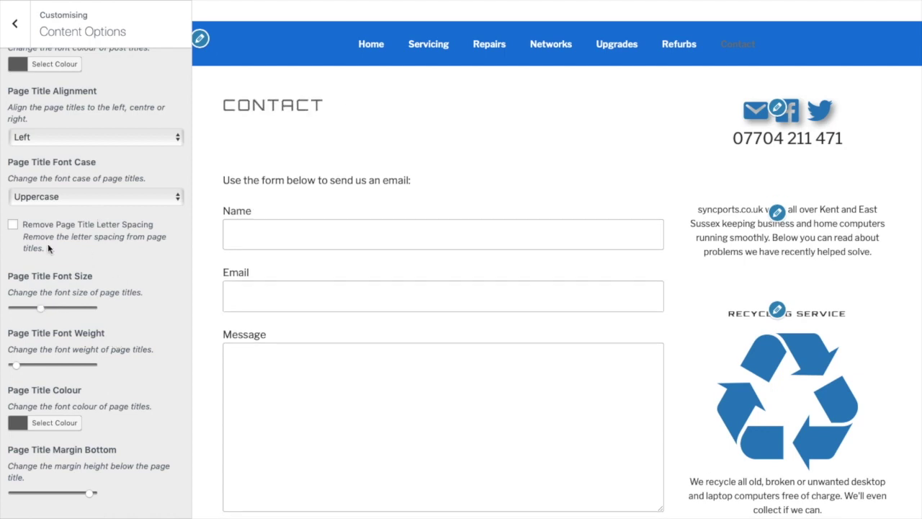
click(40, 204)
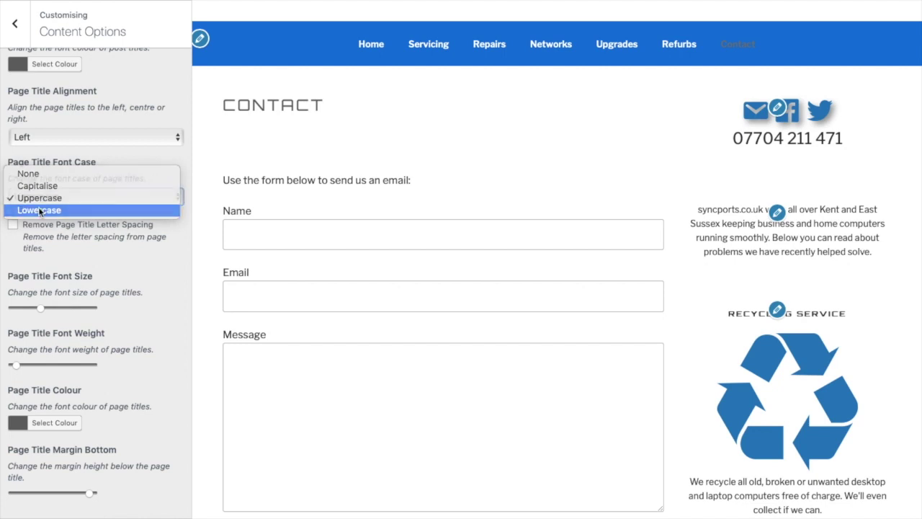
click(40, 209)
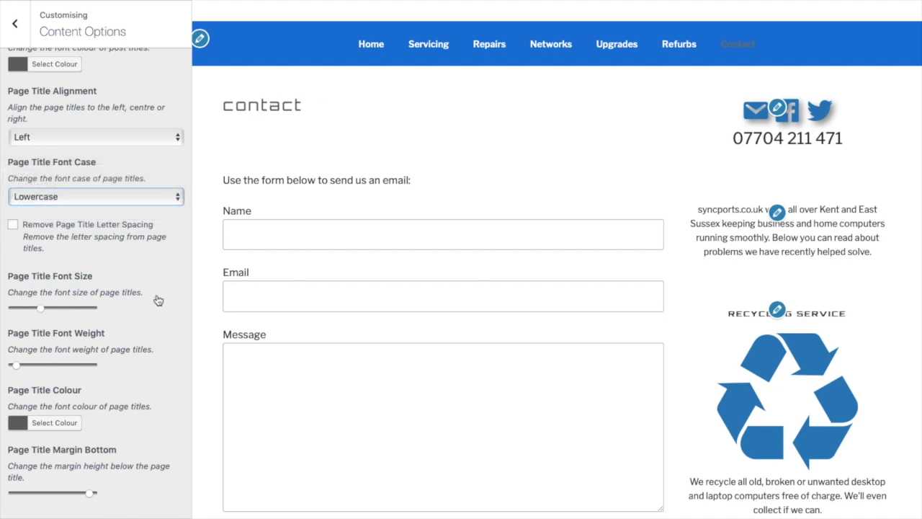
drag(40, 305, 74, 309)
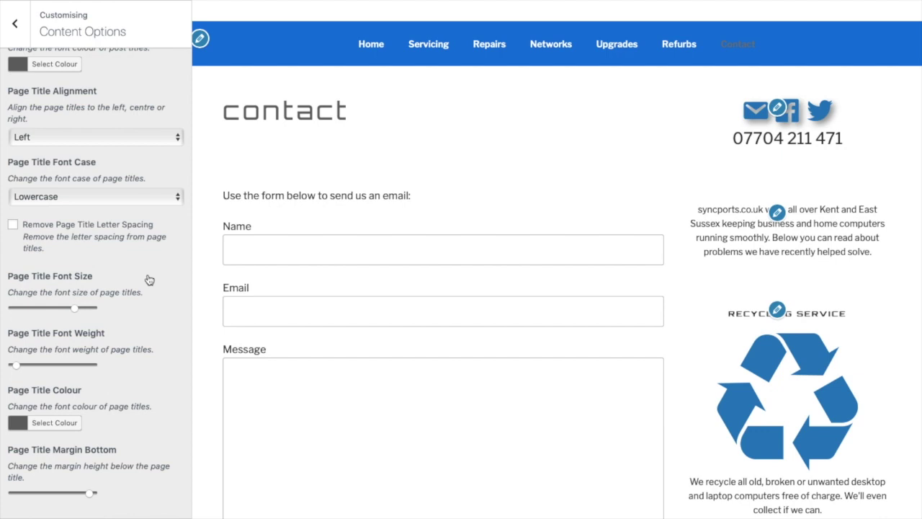
click(428, 44)
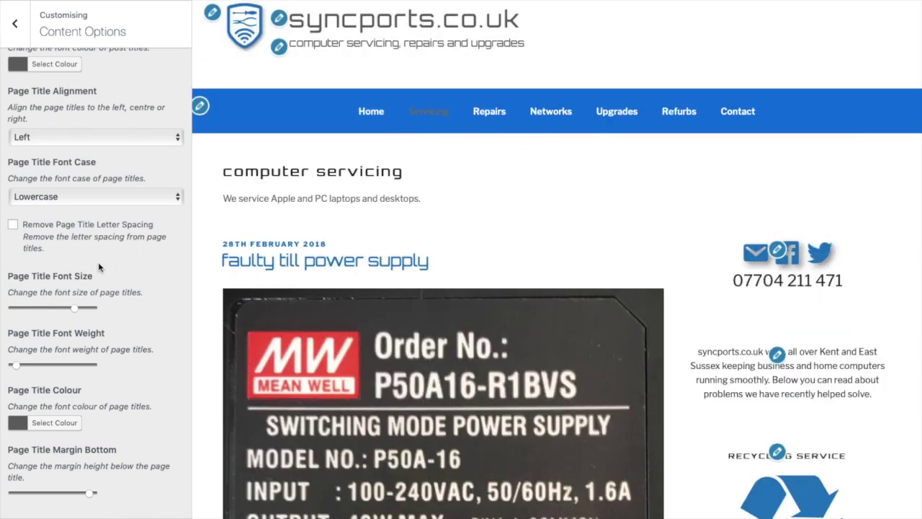
- Set the Navigation Current Page Link Colour in Nav Options to light grey #cccccc
scroll(108, 264, up, 5)
scroll(69, 201, up, 10)
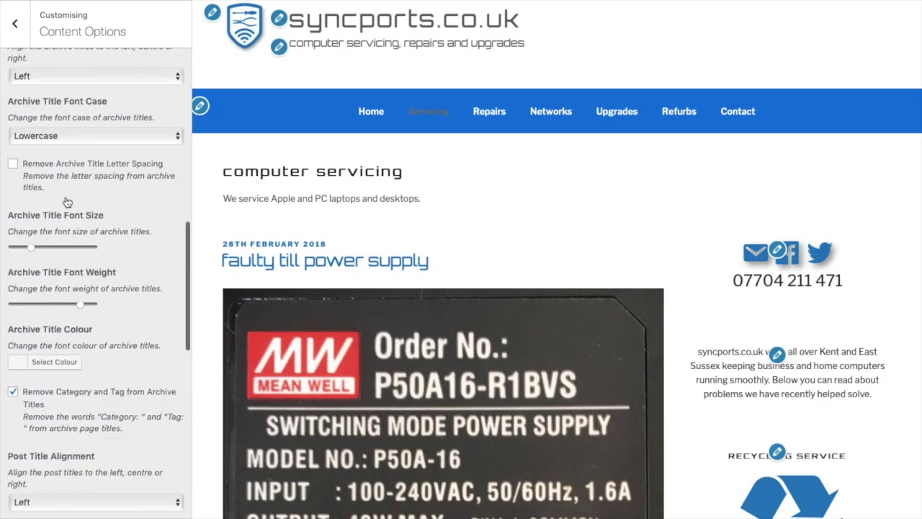
click(14, 28)
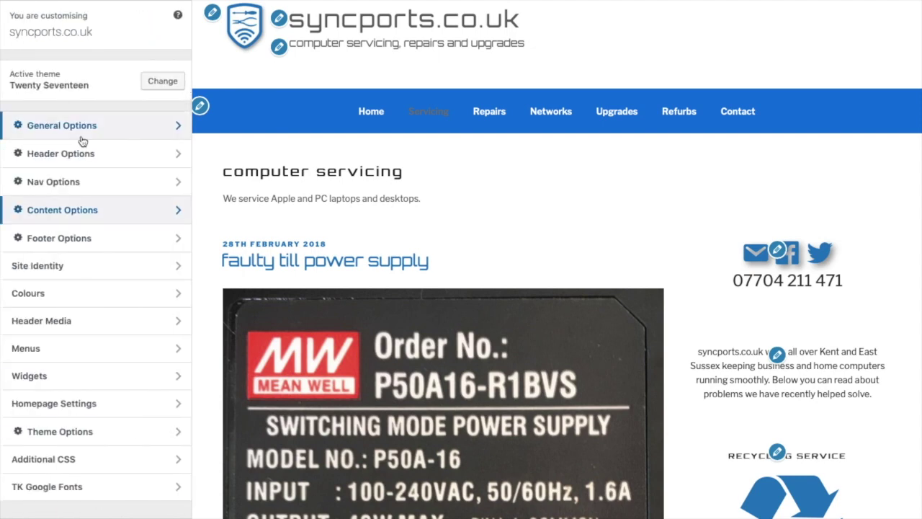
click(58, 186)
scroll(121, 313, down, 4)
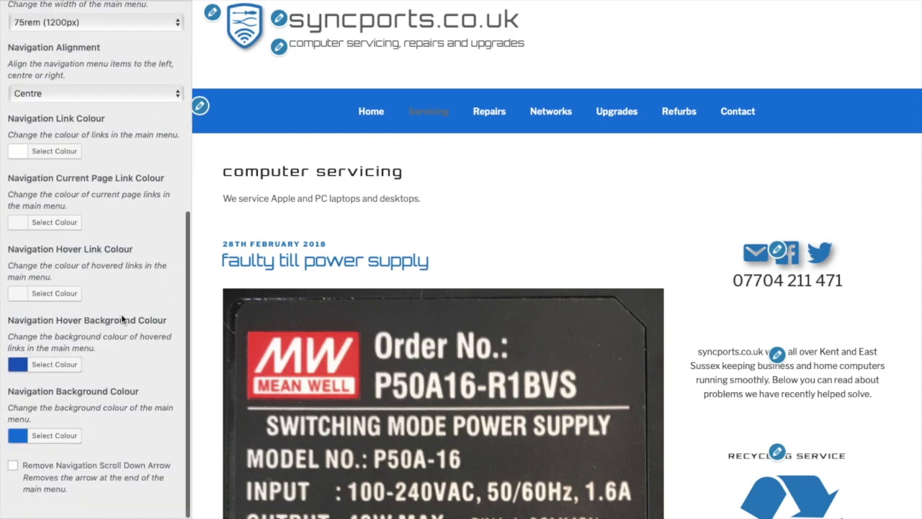
scroll(121, 314, up, 1)
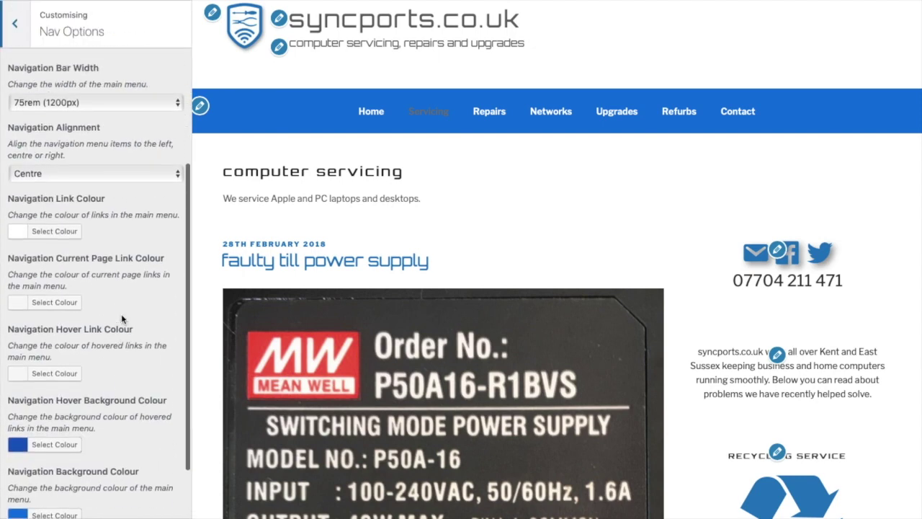
click(35, 302)
drag(17, 333, 9, 350)
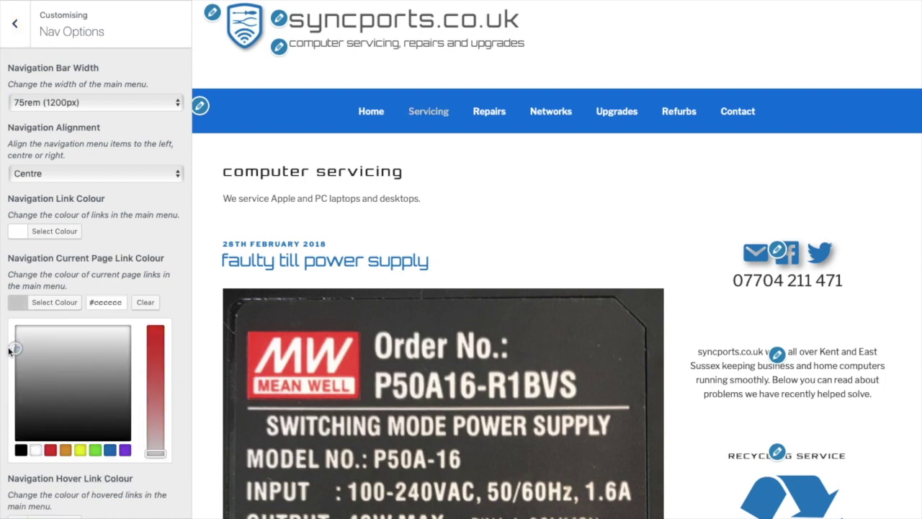
click(14, 28)
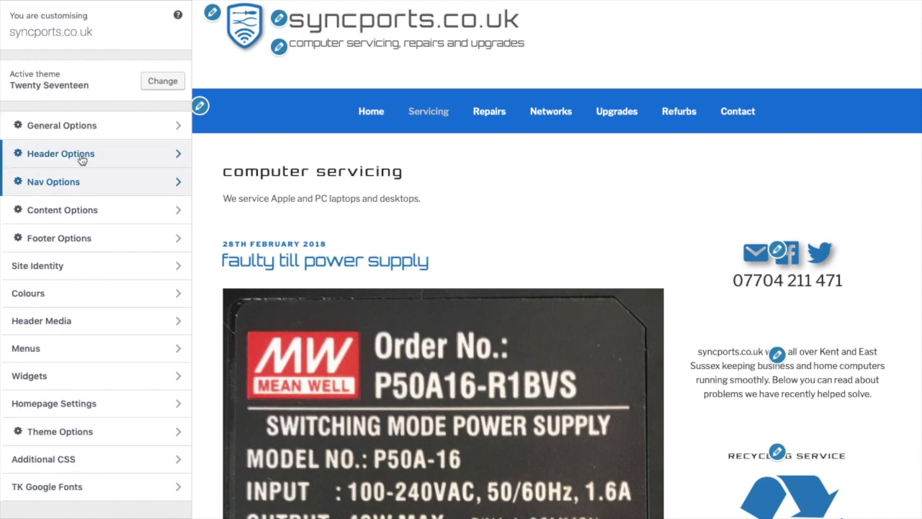
- Set the Archive Title Colour in Content Options to dark grey
click(74, 209)
scroll(127, 308, down, 7)
scroll(127, 308, down, 10)
scroll(127, 307, up, 5)
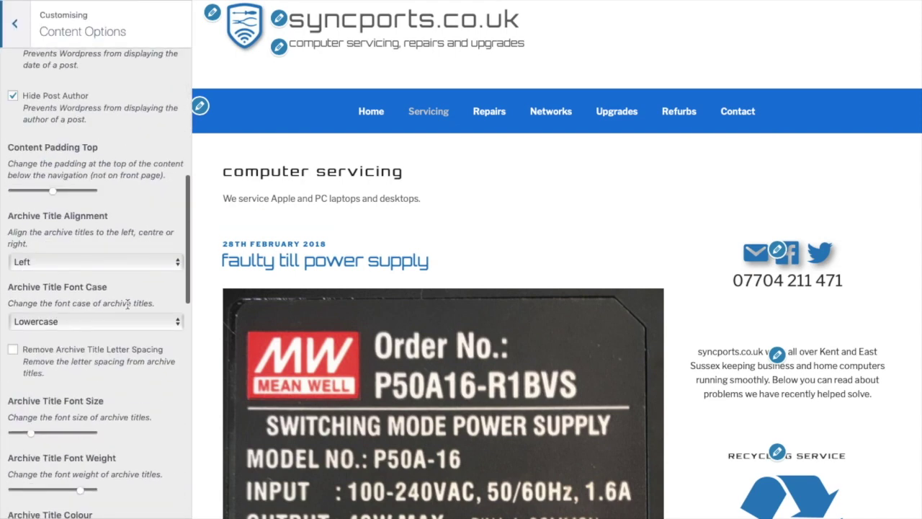
scroll(126, 302, up, 3)
scroll(126, 302, down, 5)
scroll(127, 303, down, 1)
scroll(126, 308, down, 1)
click(54, 441)
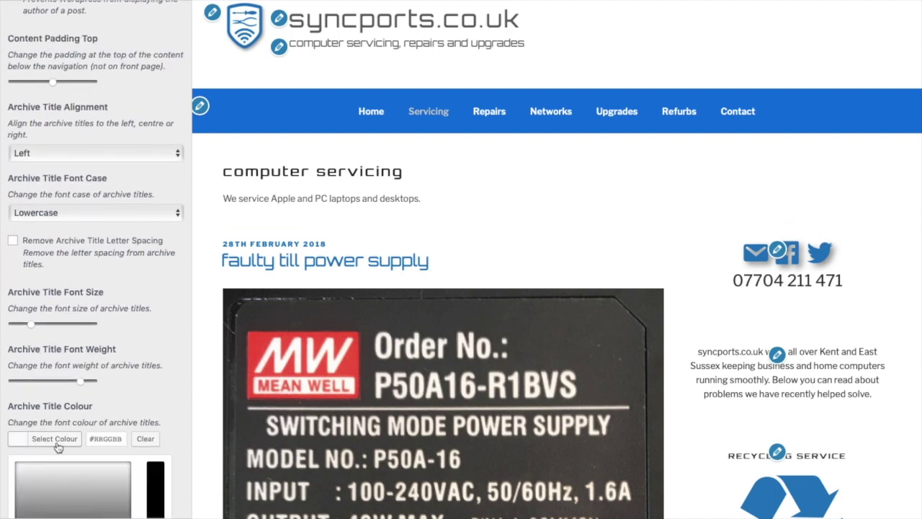
scroll(160, 306, down, 3)
drag(10, 301, 6, 316)
- Increase the archive title font size and set its font weight to minimum
scroll(93, 216, up, 2)
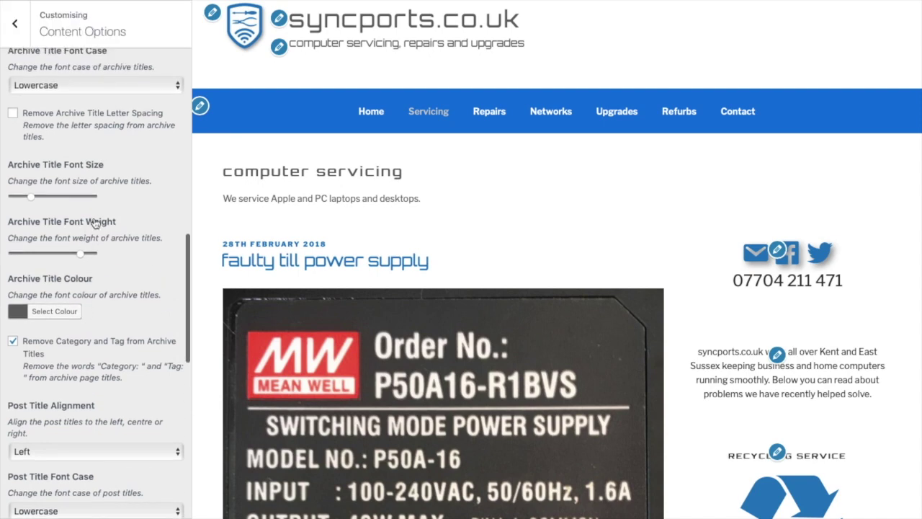
drag(32, 200, 71, 199)
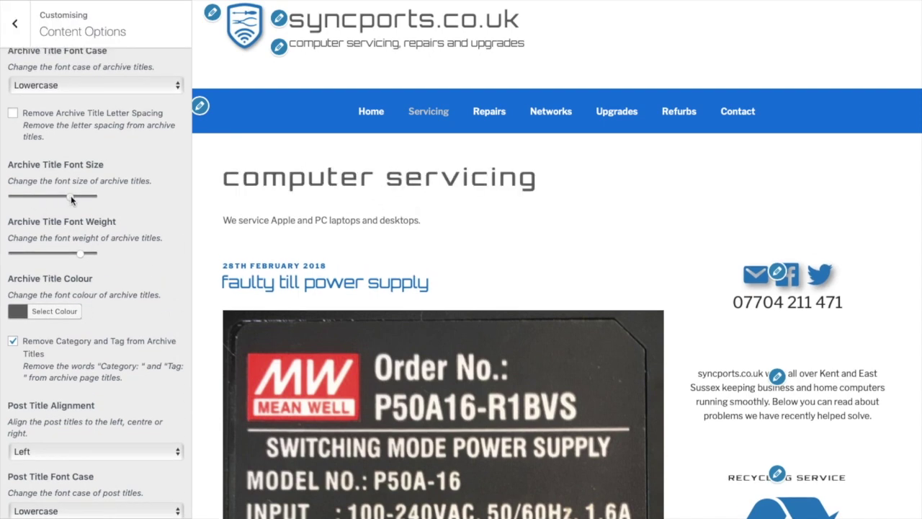
drag(80, 255, 5, 256)
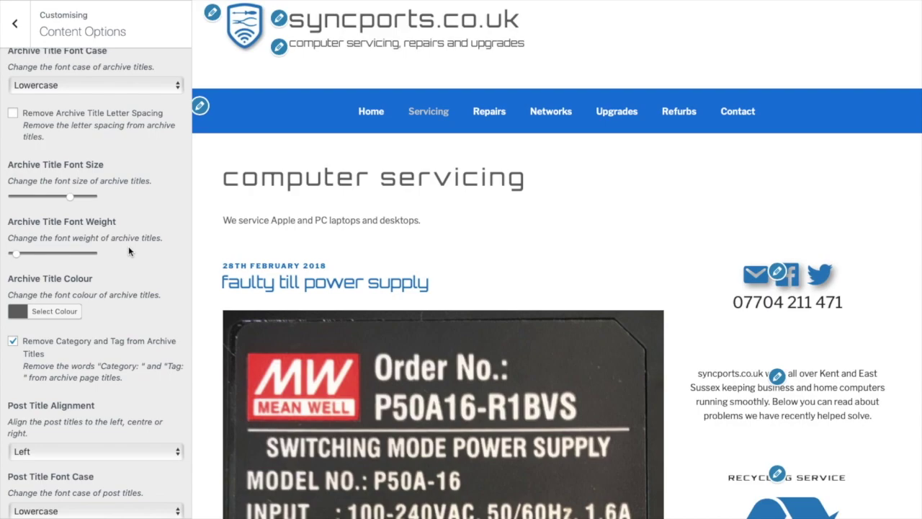
scroll(456, 256, down, 20)
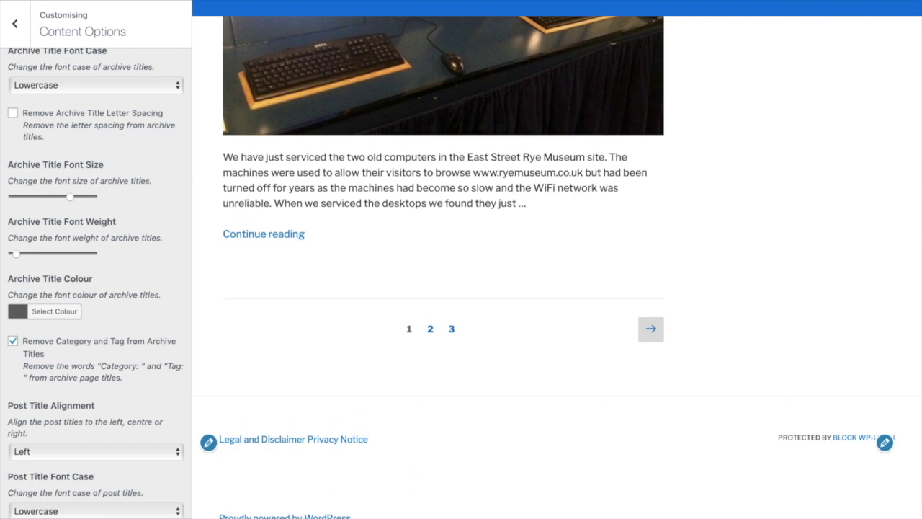
click(15, 23)
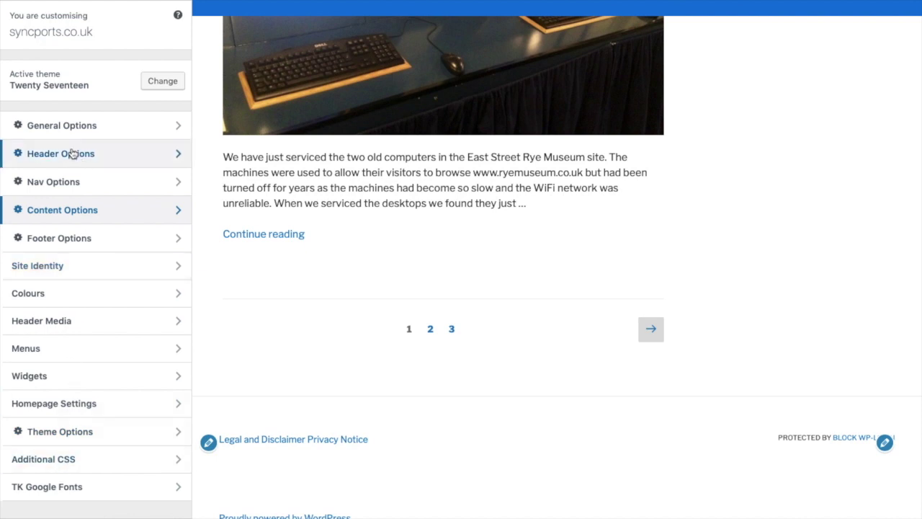
- Tick Remove Powered by WordPress in Footer Options
click(52, 240)
scroll(108, 325, down, 5)
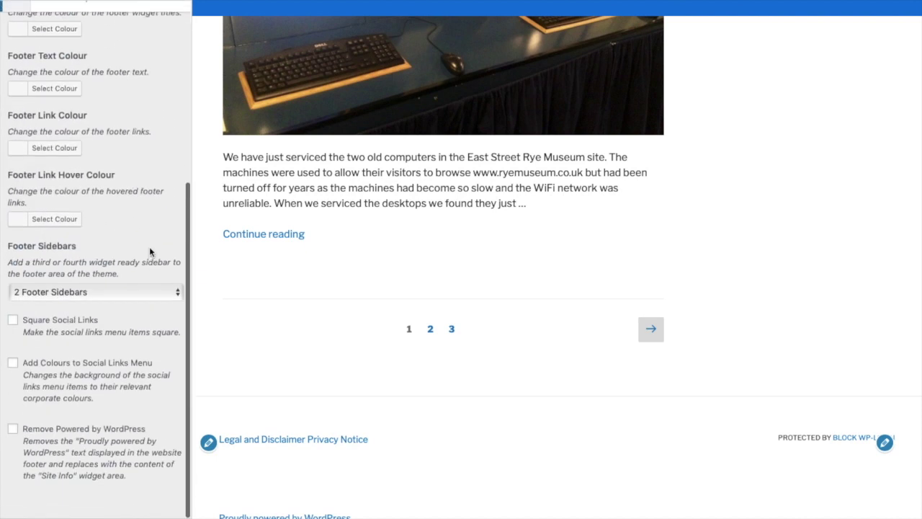
click(64, 449)
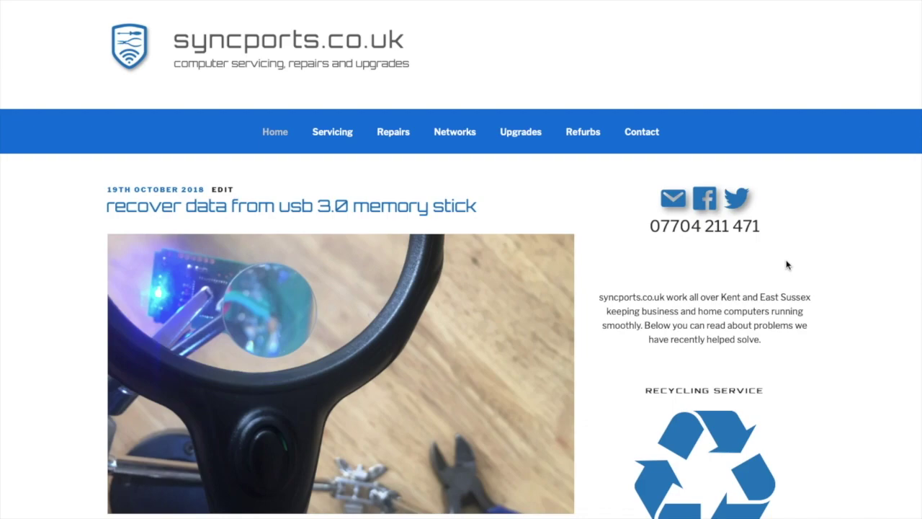
- Scroll through the home page posts in the preview to review the restyled site
scroll(787, 266, down, 8)
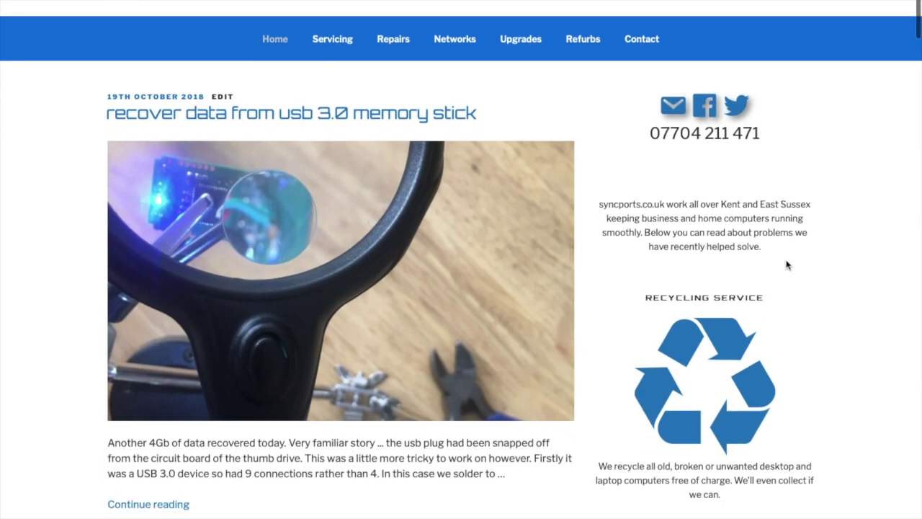
scroll(786, 265, down, 20)
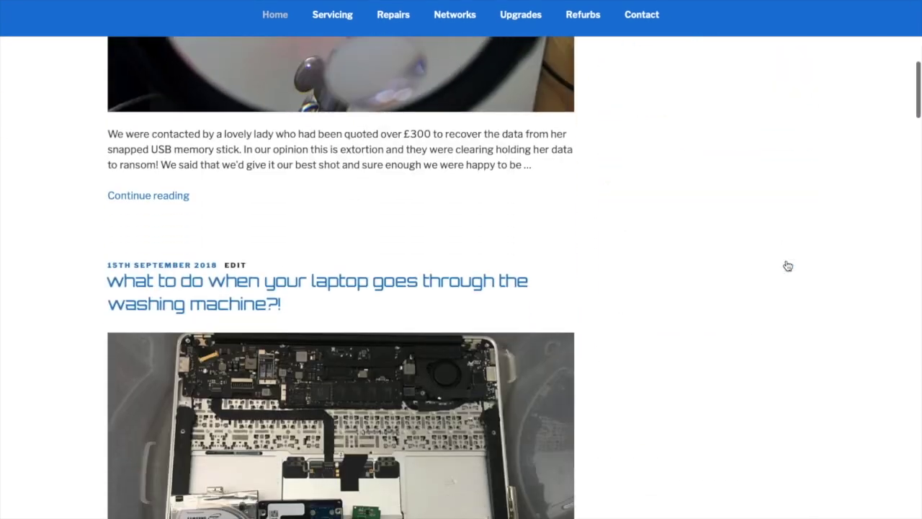
scroll(787, 265, down, 15)
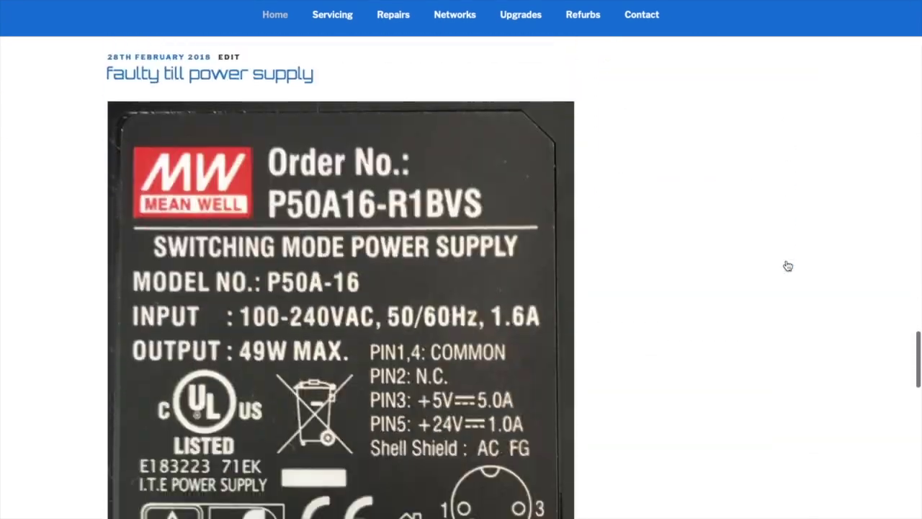